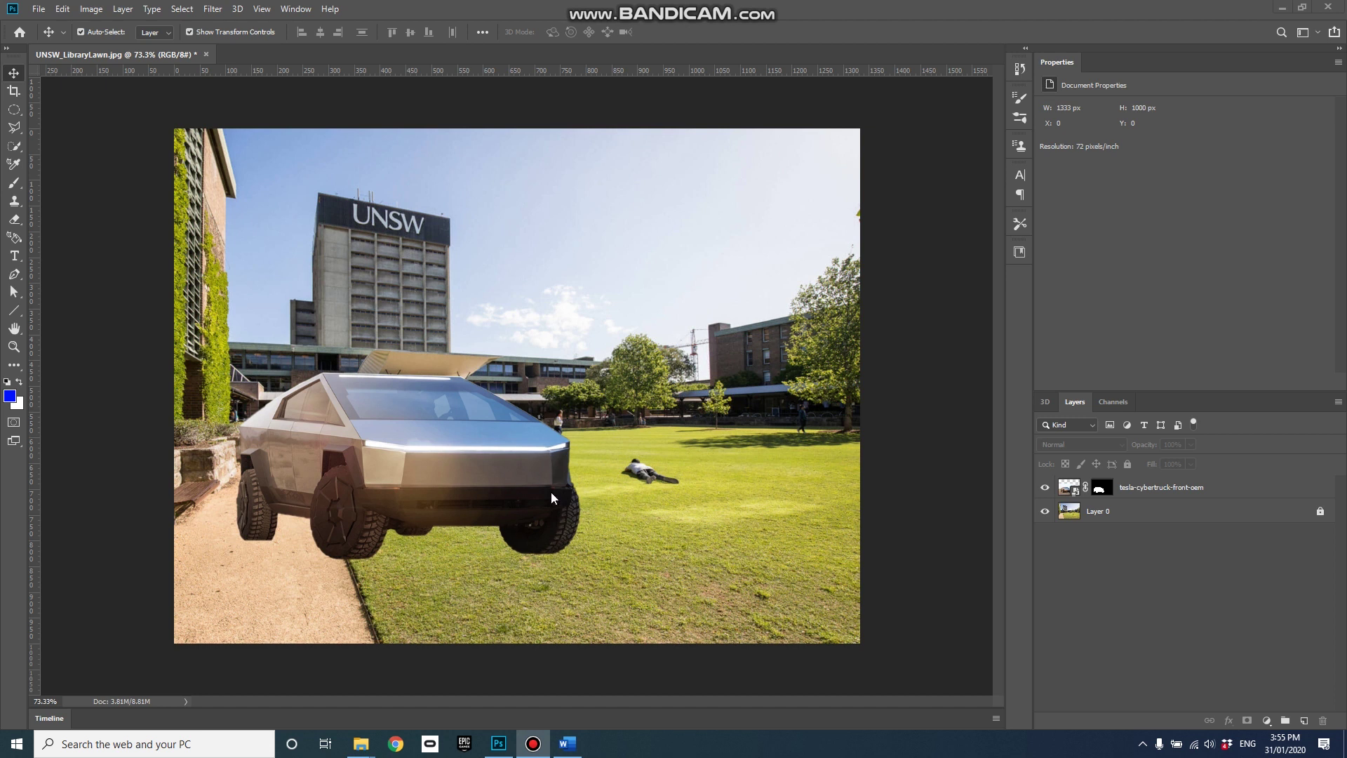
Undo the last edit on the Cybertruck layer before resizing and reshaping it
key(ctrl+z)
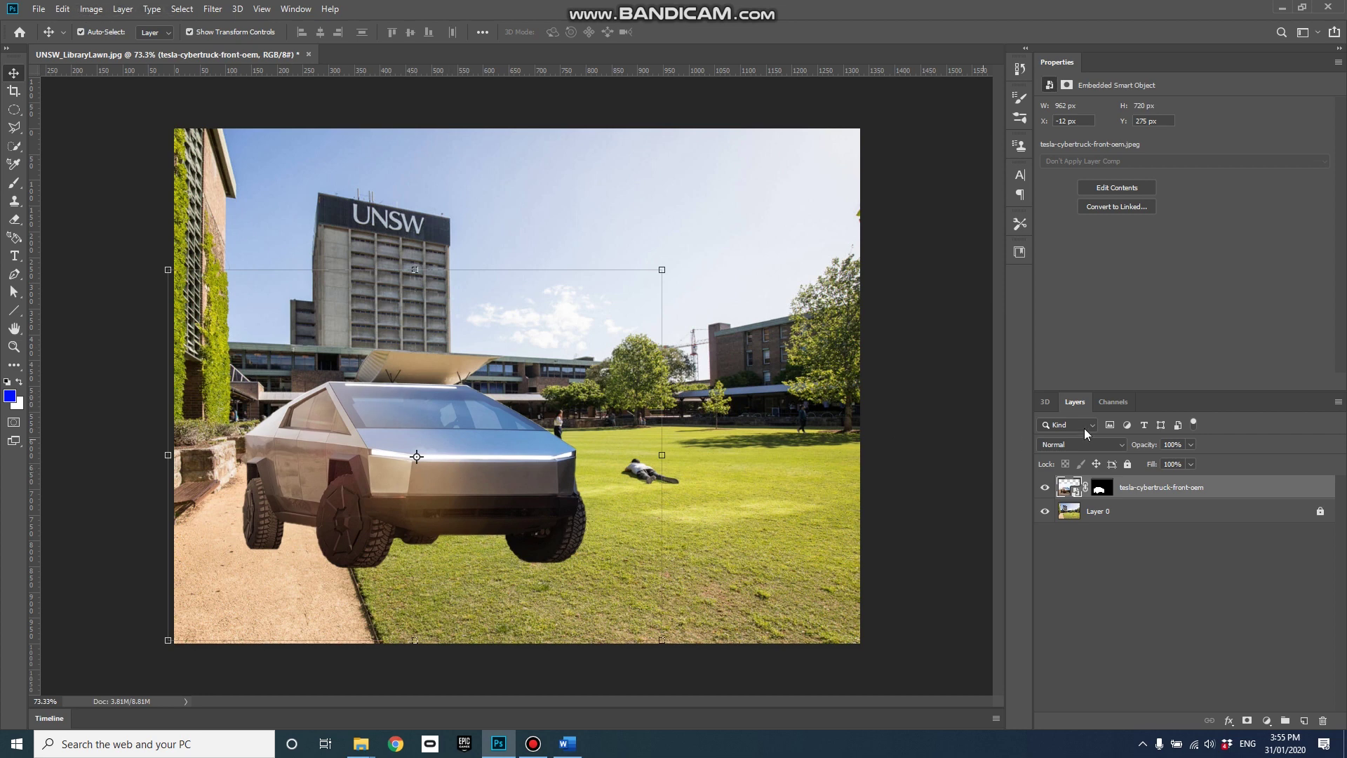
Flip the Cybertruck horizontally and shift it left and slightly down onto the path
click(83, 13)
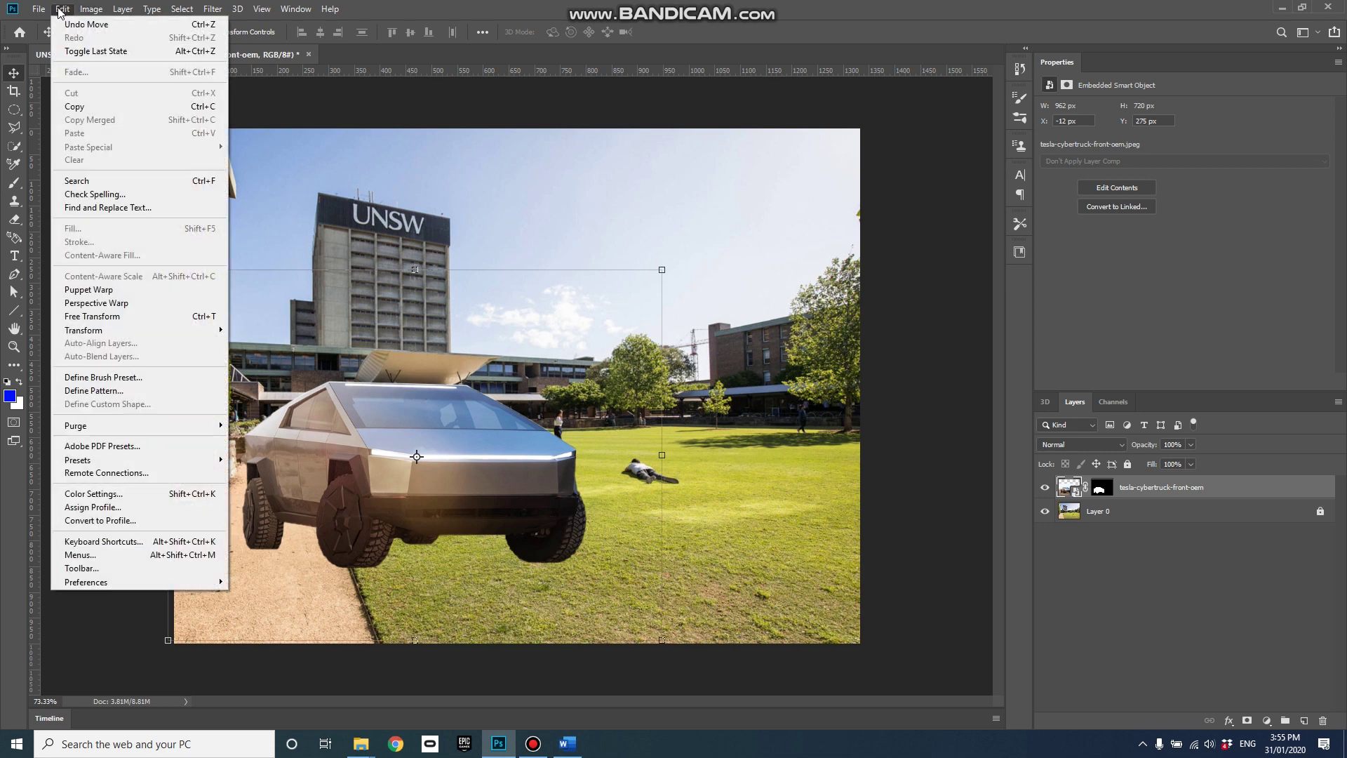
mouse_move(85, 329)
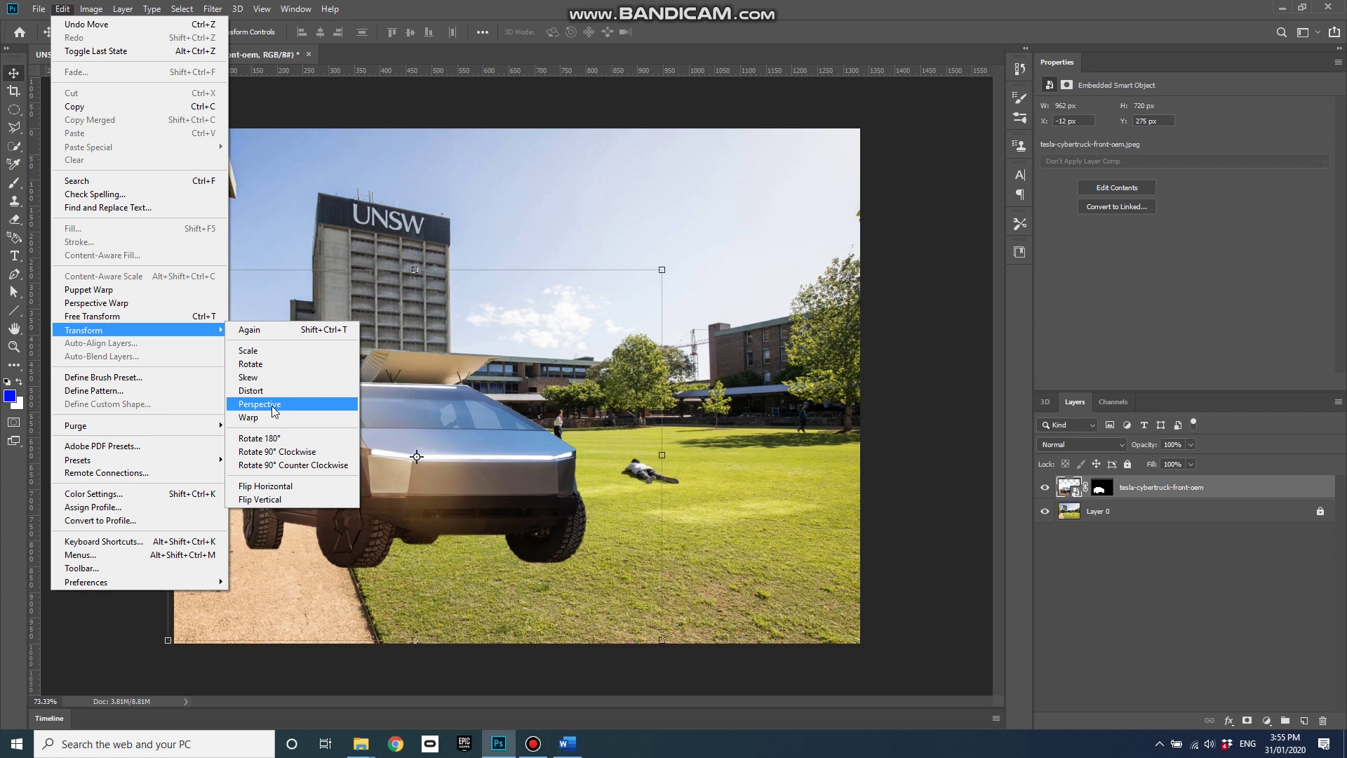
click(293, 486)
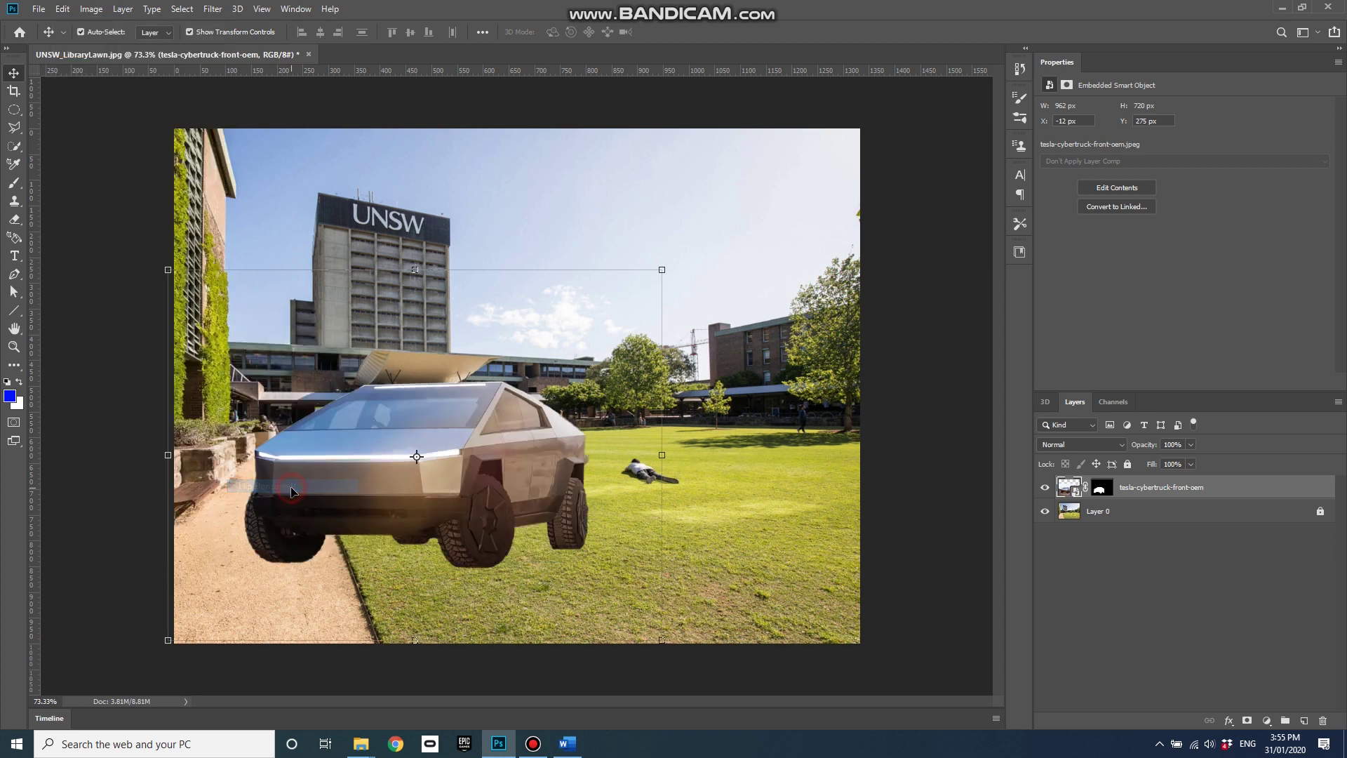
mouse_move(445, 482)
mouse_down()
mouse_move(452, 491)
mouse_move(446, 481)
mouse_up()
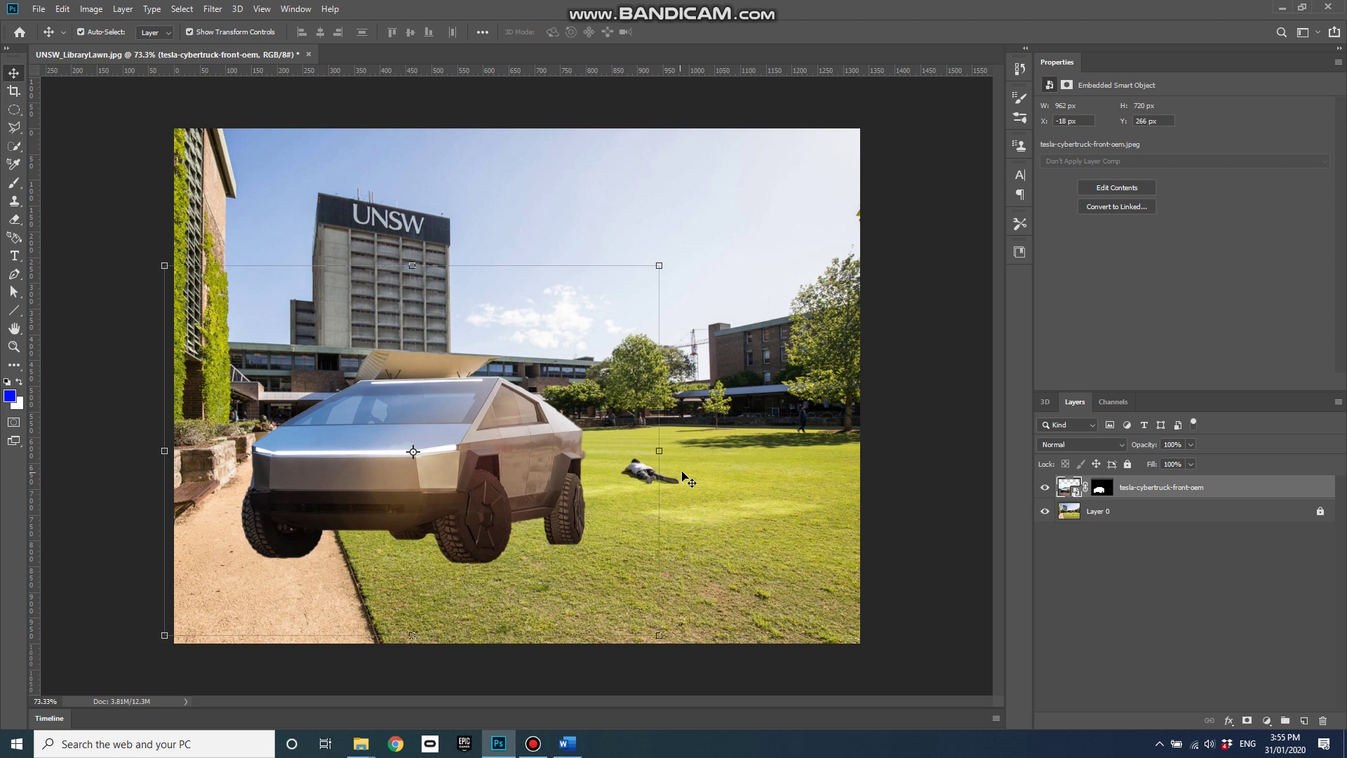
drag(347, 481, 306, 487)
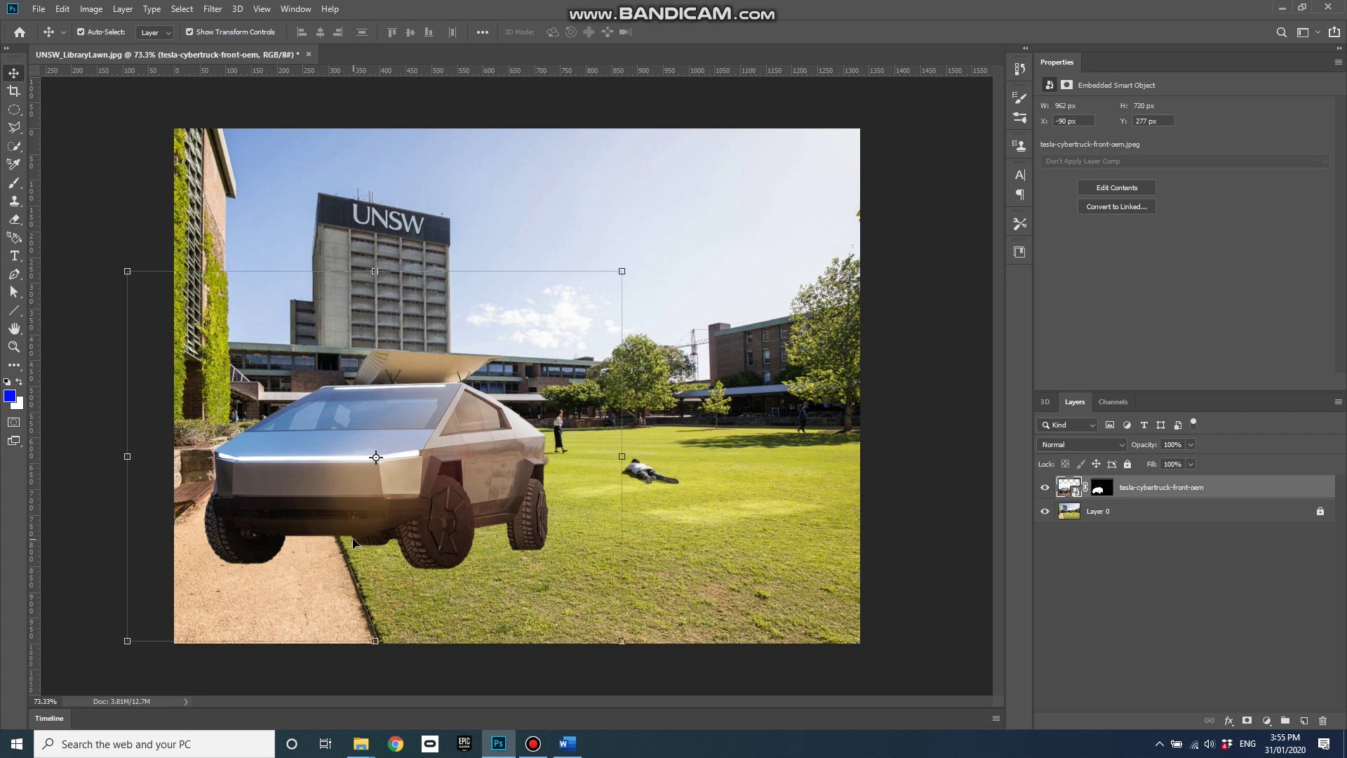
Convert the tesla-cybertruck layer to a smart object from its layer menu
click(64, 9)
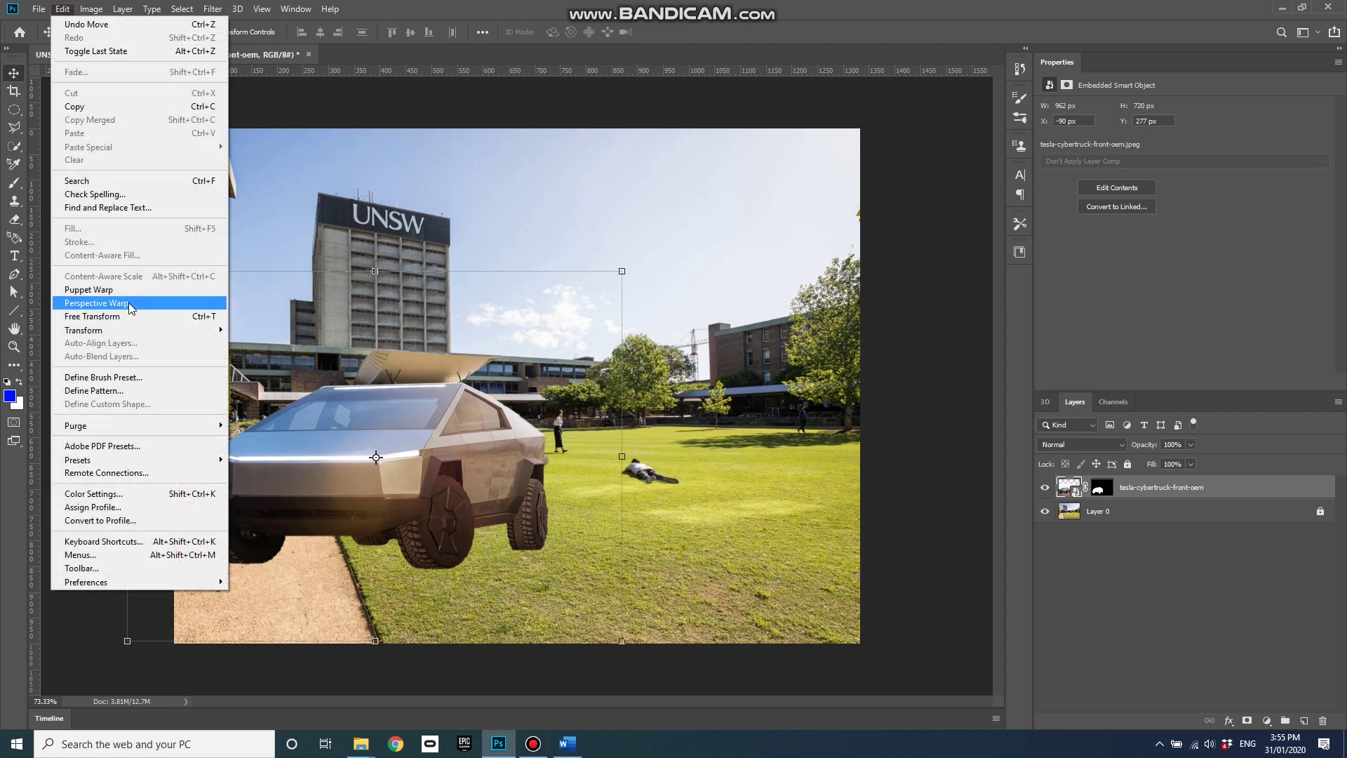
click(67, 10)
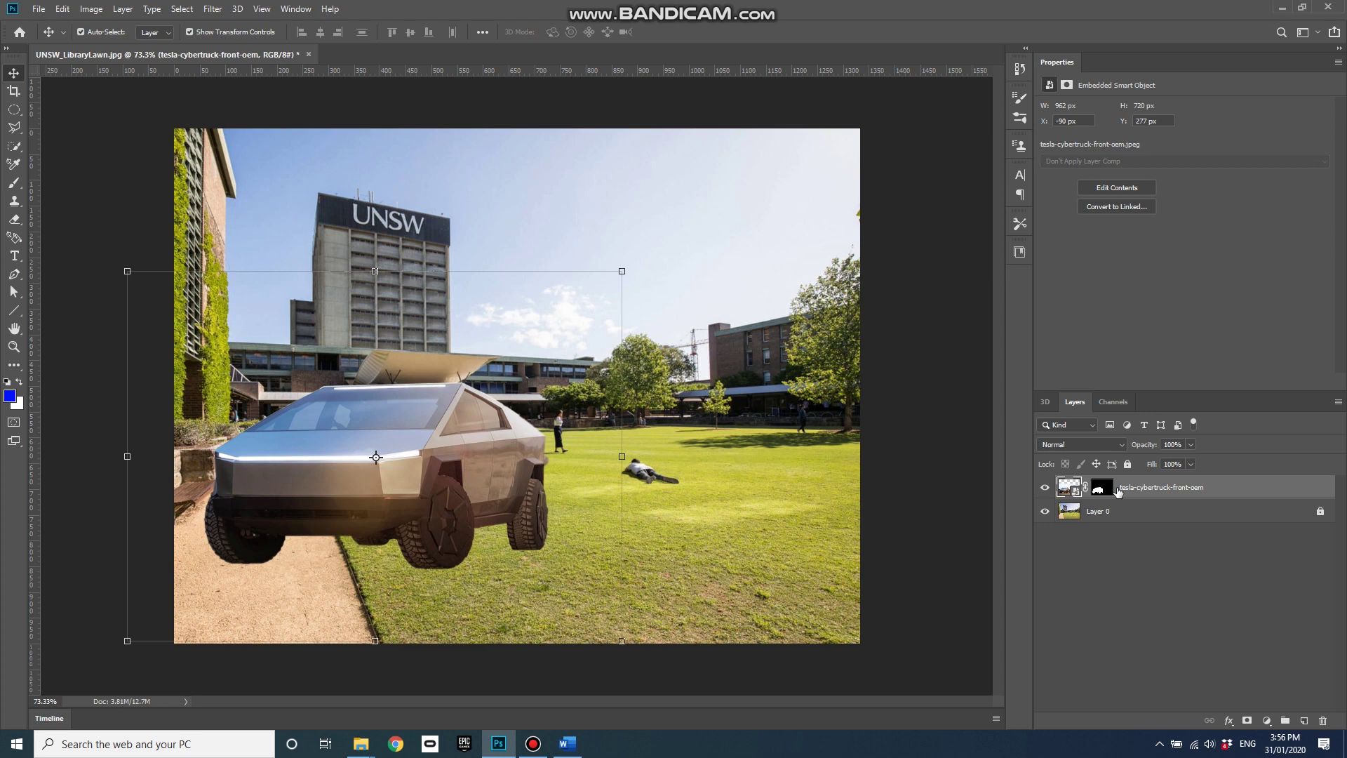
right_click(1118, 492)
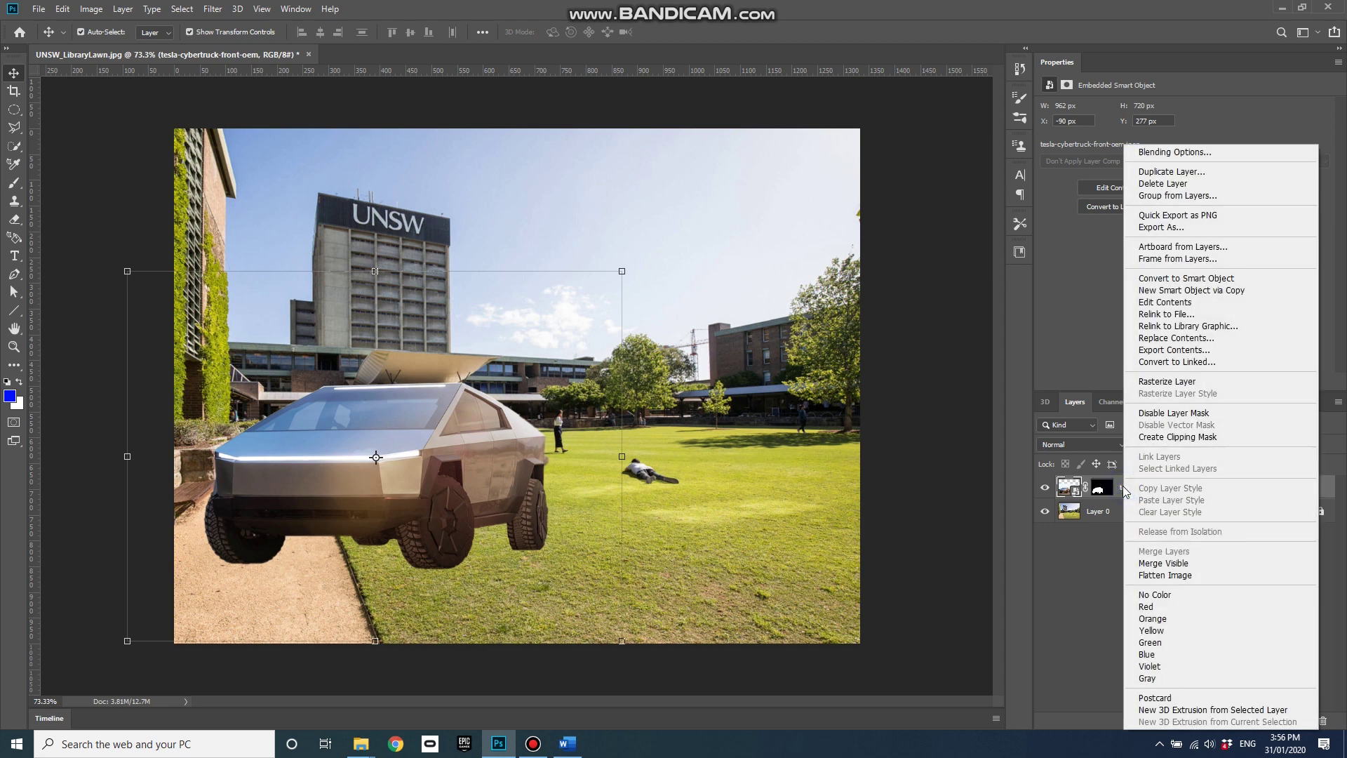
click(1187, 281)
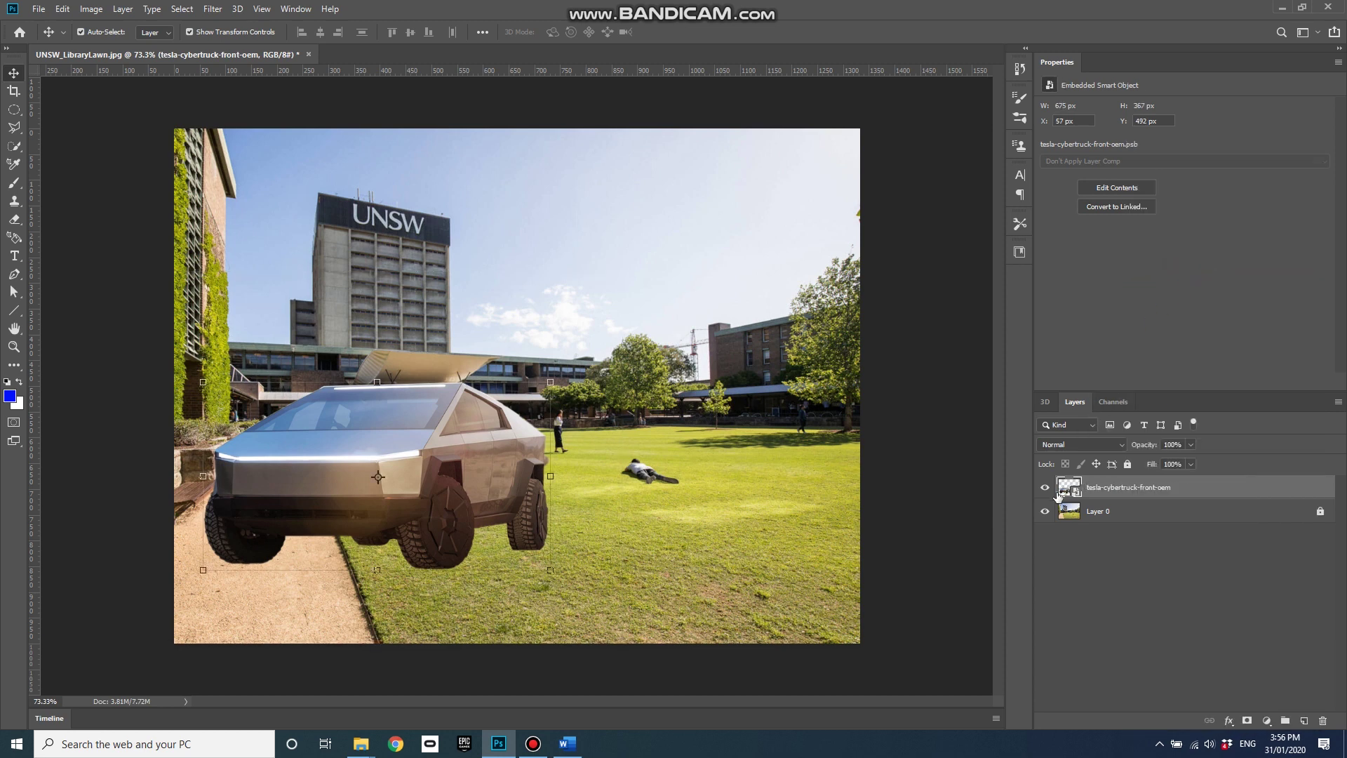
click(64, 11)
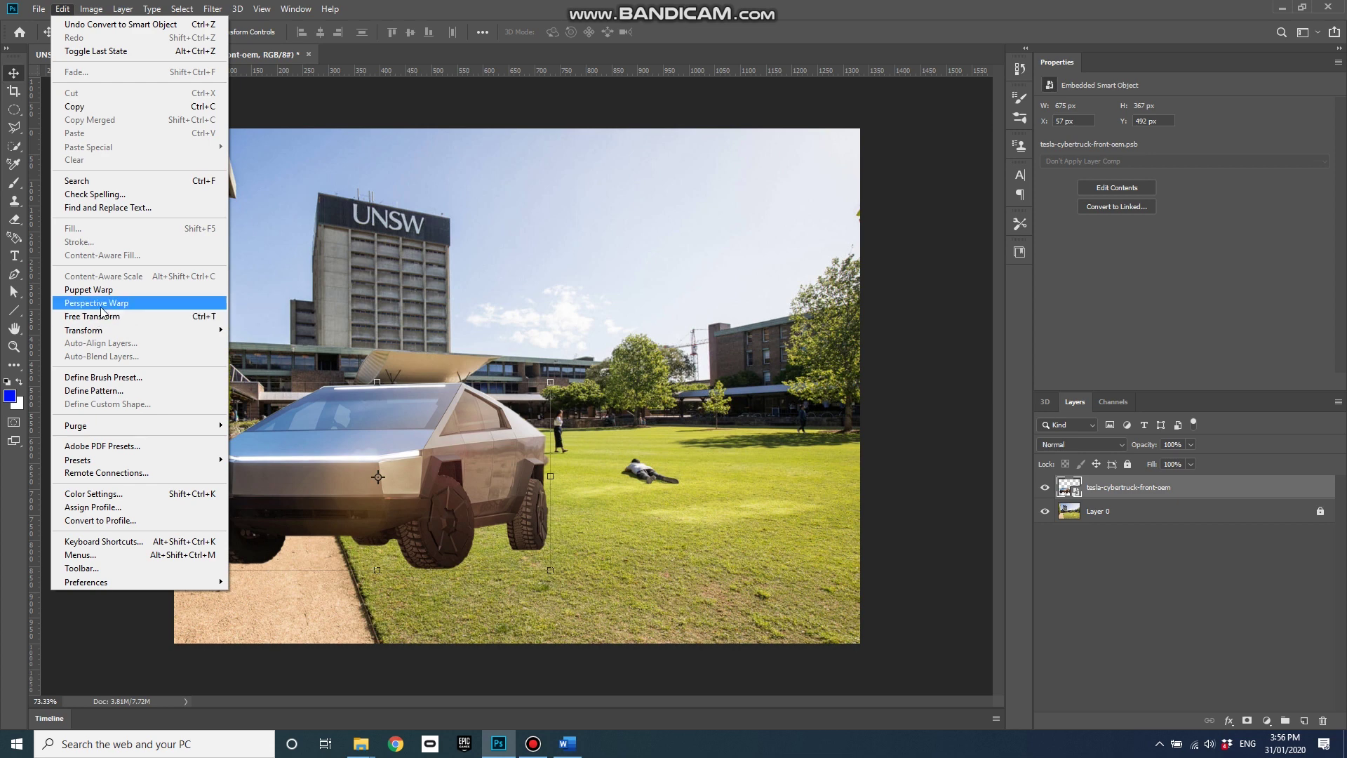
Draw a Perspective Warp plane over the truck's side, then cancel the warp unapplied
click(103, 304)
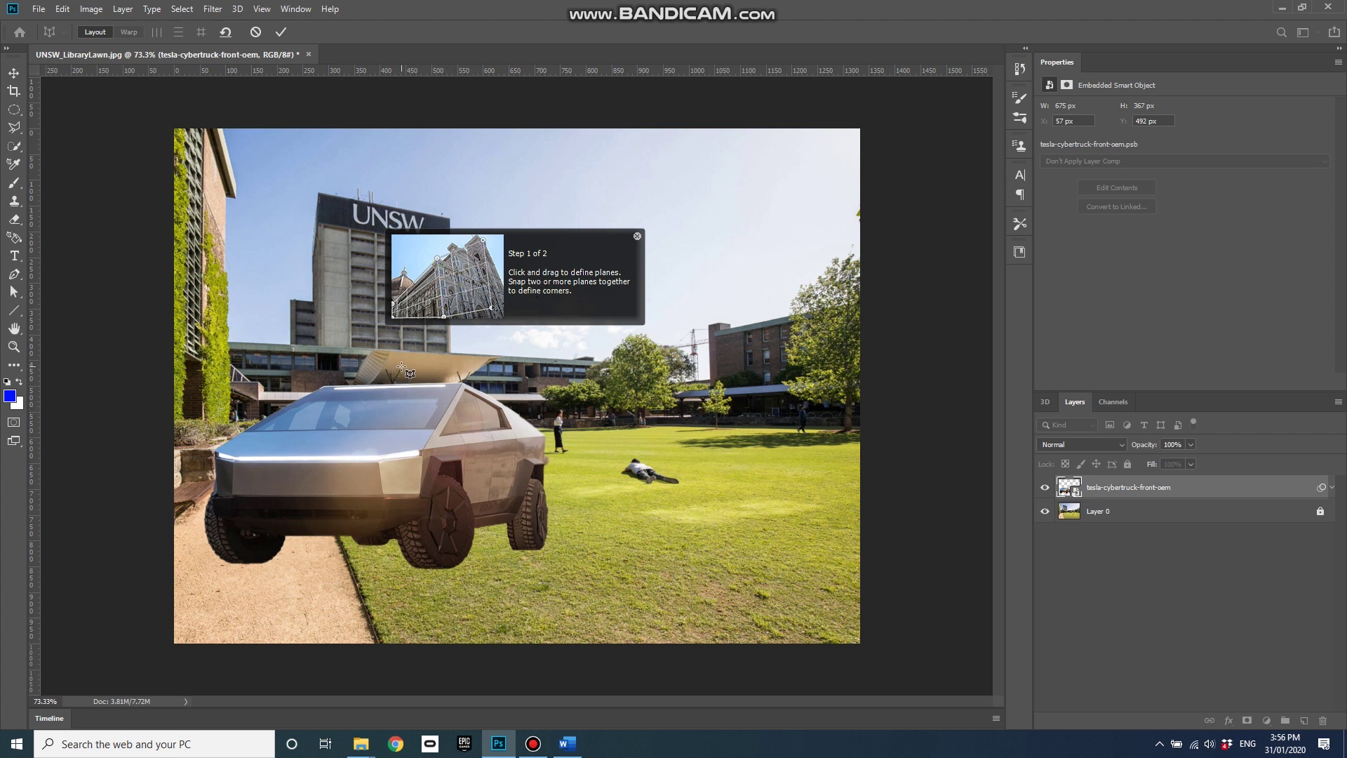
mouse_move(401, 367)
mouse_down()
mouse_move(542, 561)
mouse_move(548, 590)
mouse_up()
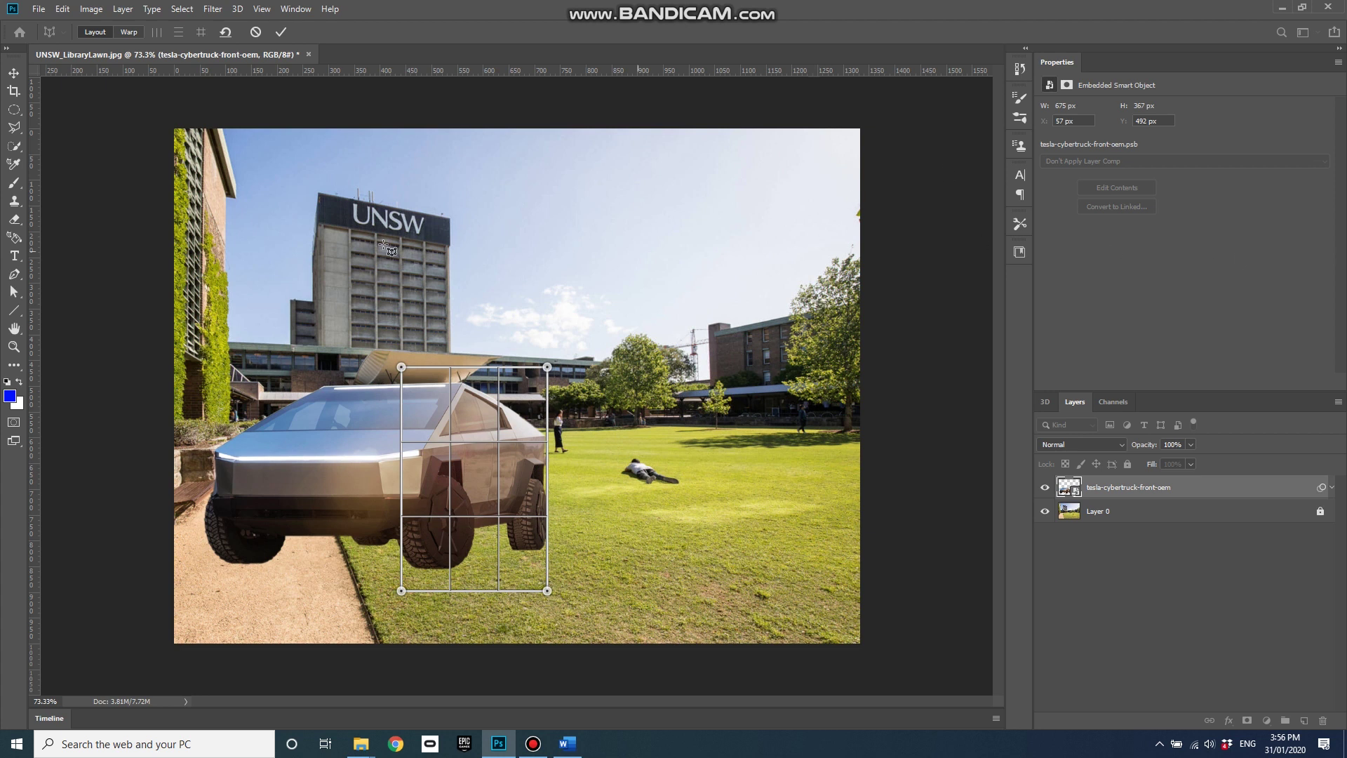
click(256, 33)
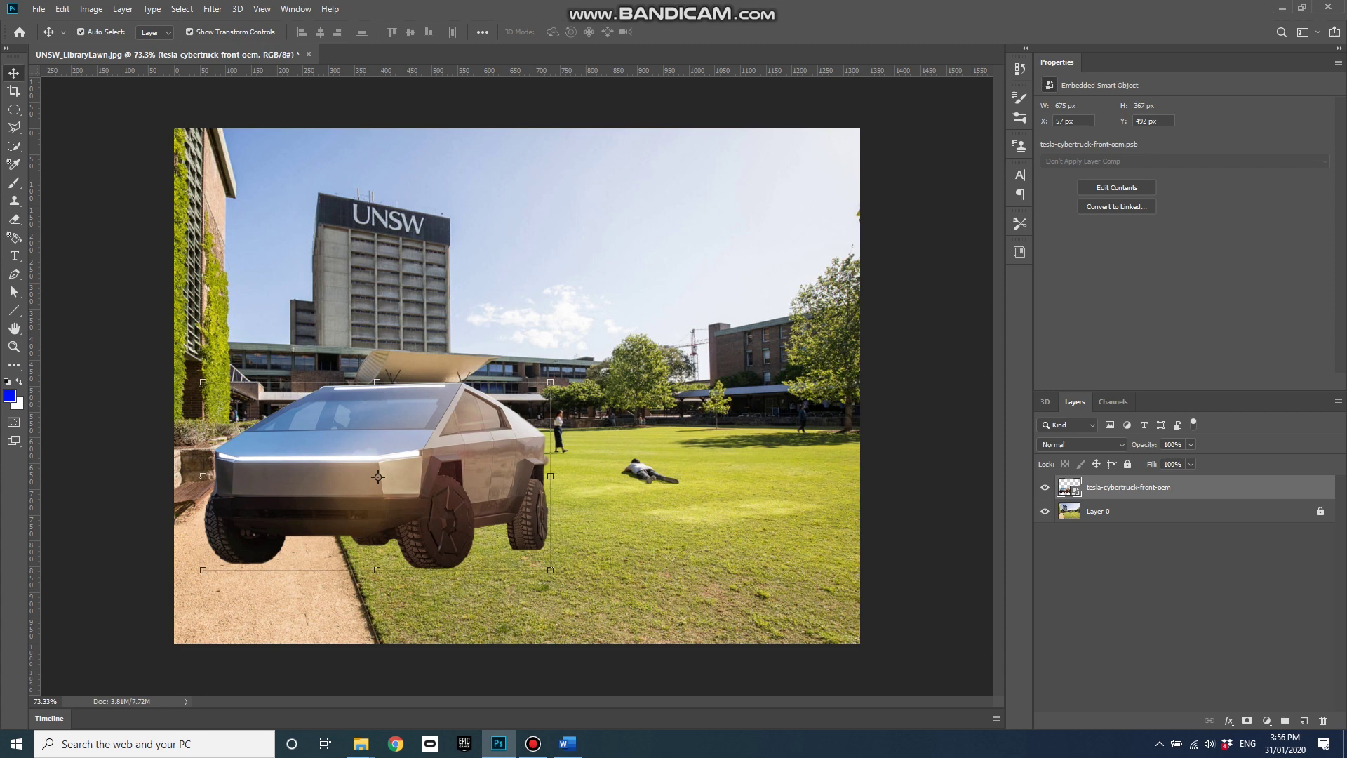
Open the side-view Cybertruck photo as a new document with rulers shown
drag(555, 84, 553, 55)
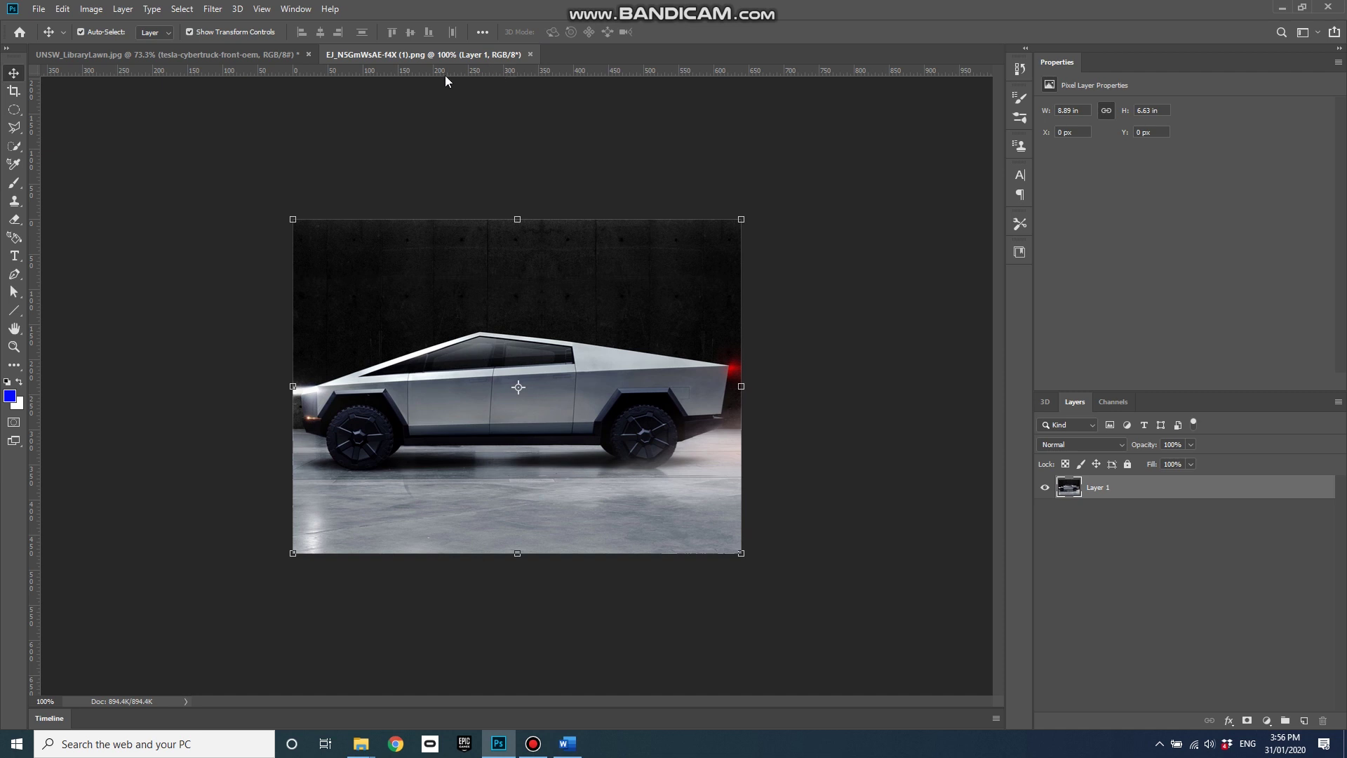
click(261, 9)
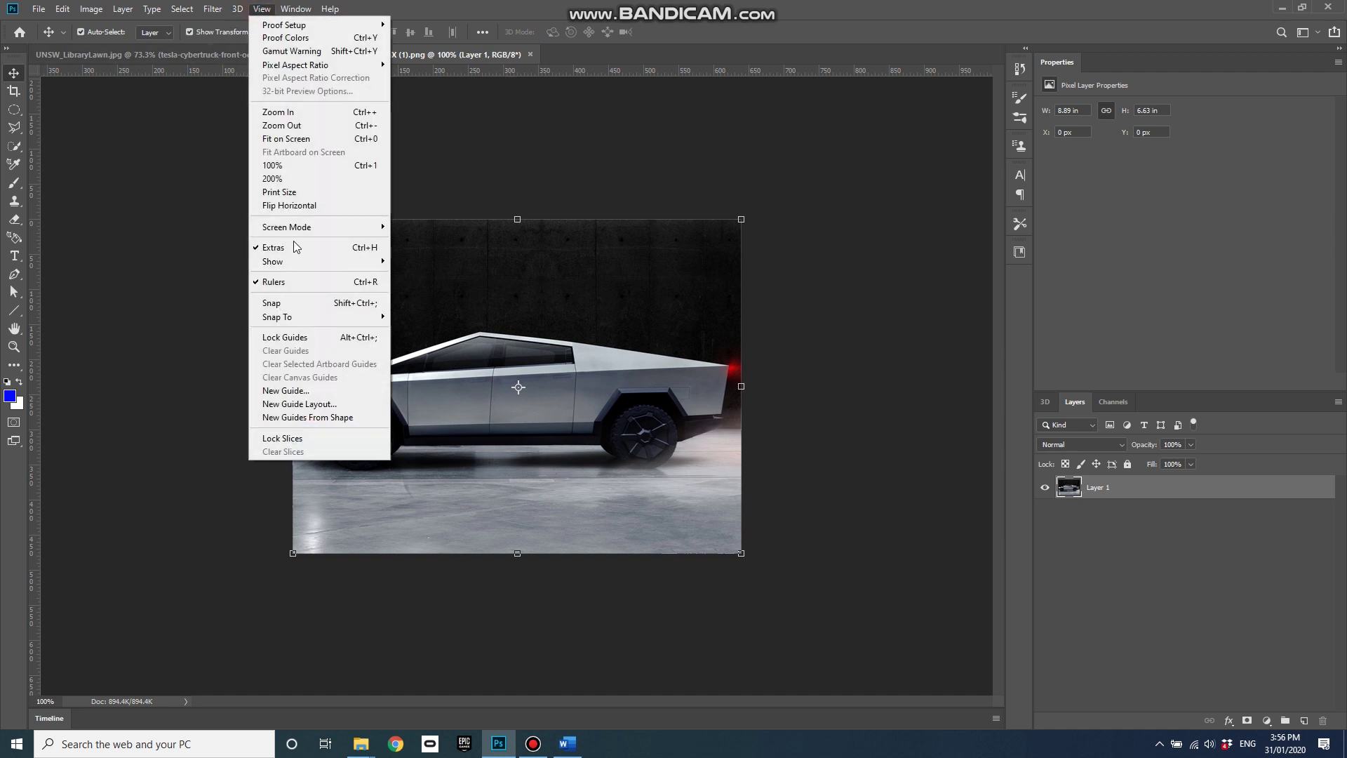
click(294, 283)
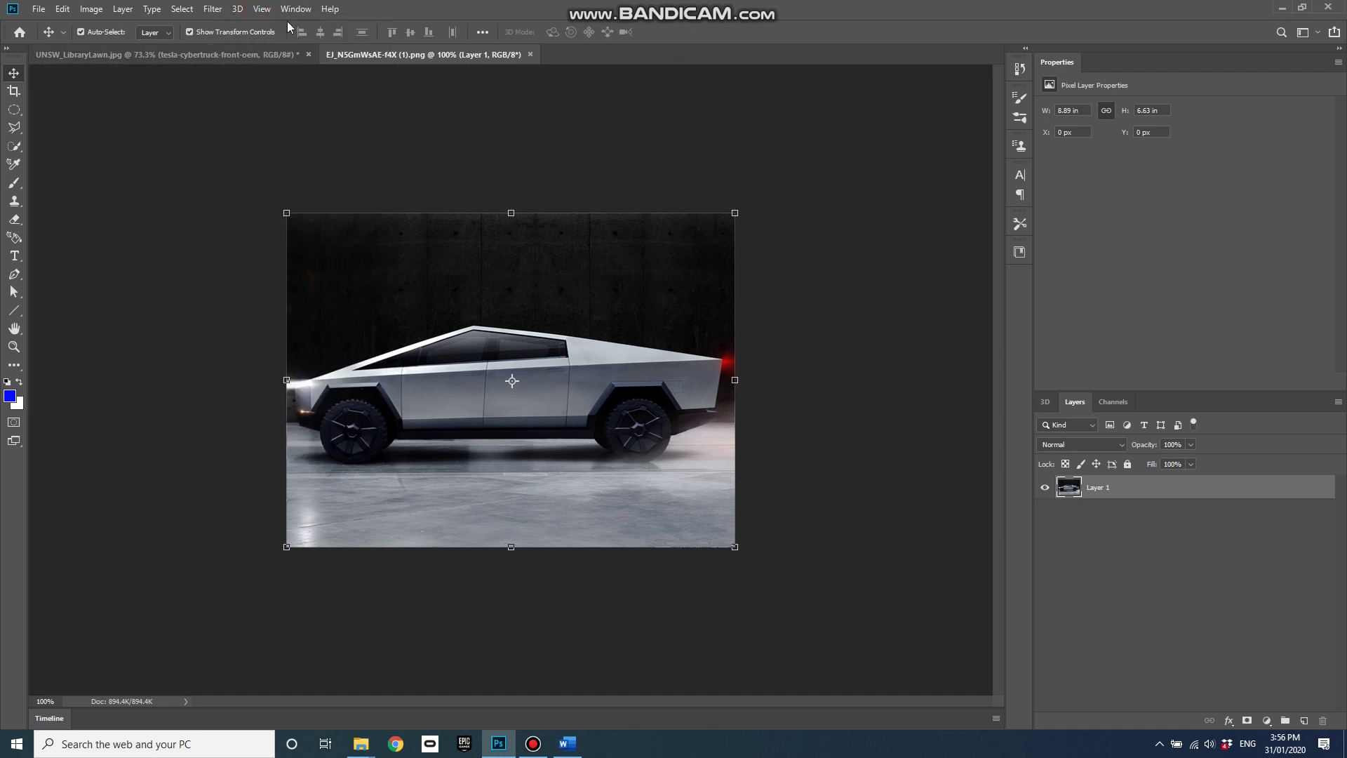
click(269, 10)
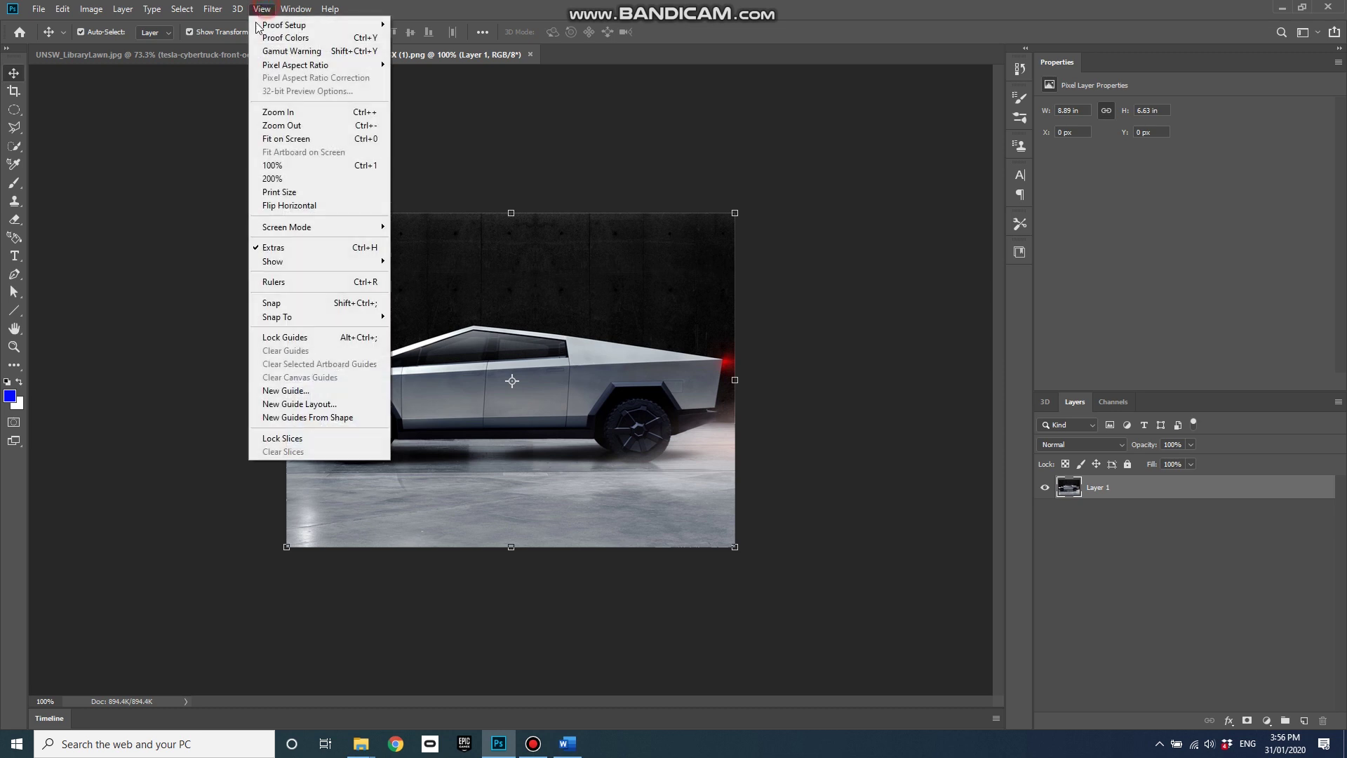
click(291, 282)
Add guides across the wheels and at headlight height, then return to UNSW_LibraryLawn.jpg
drag(560, 71, 537, 447)
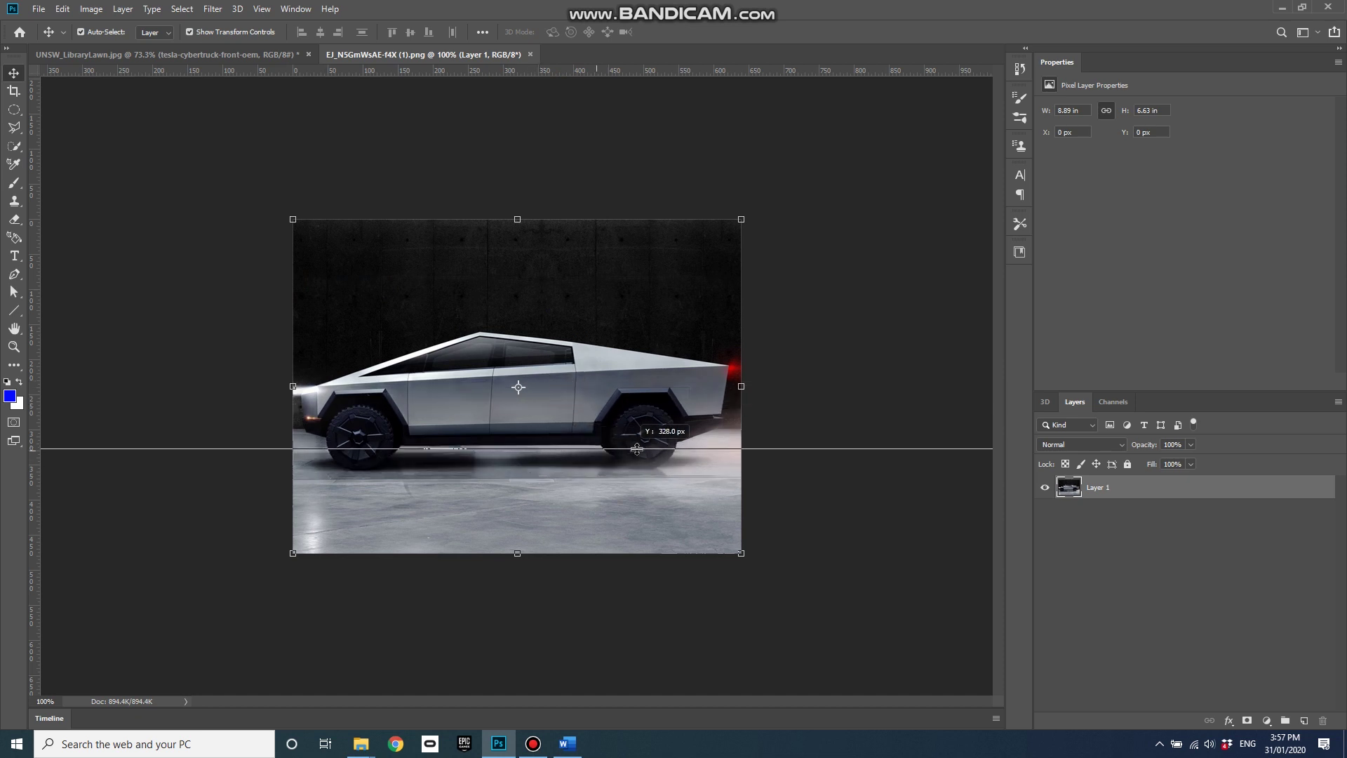
drag(537, 447, 665, 451)
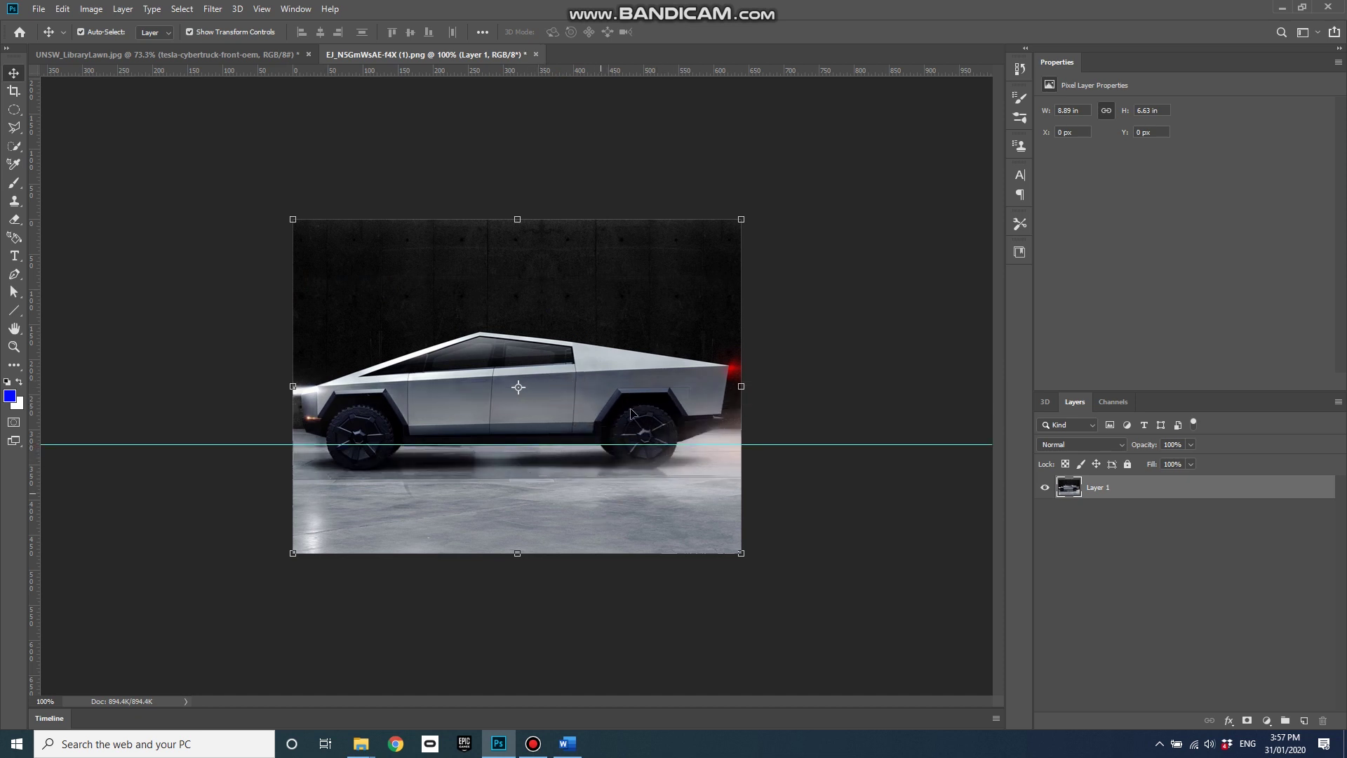
mouse_move(598, 72)
mouse_down()
mouse_move(629, 339)
mouse_move(551, 386)
mouse_up()
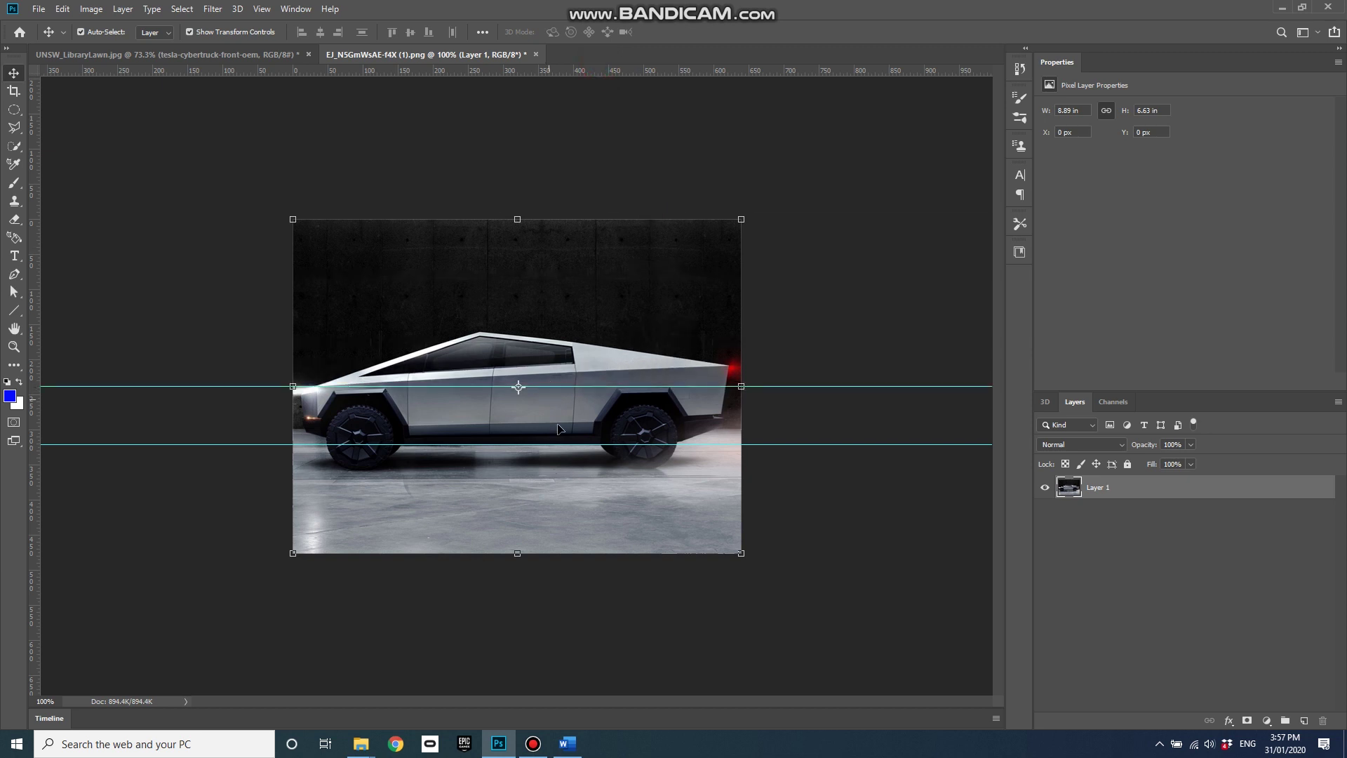
scroll(589, 468, up, 5)
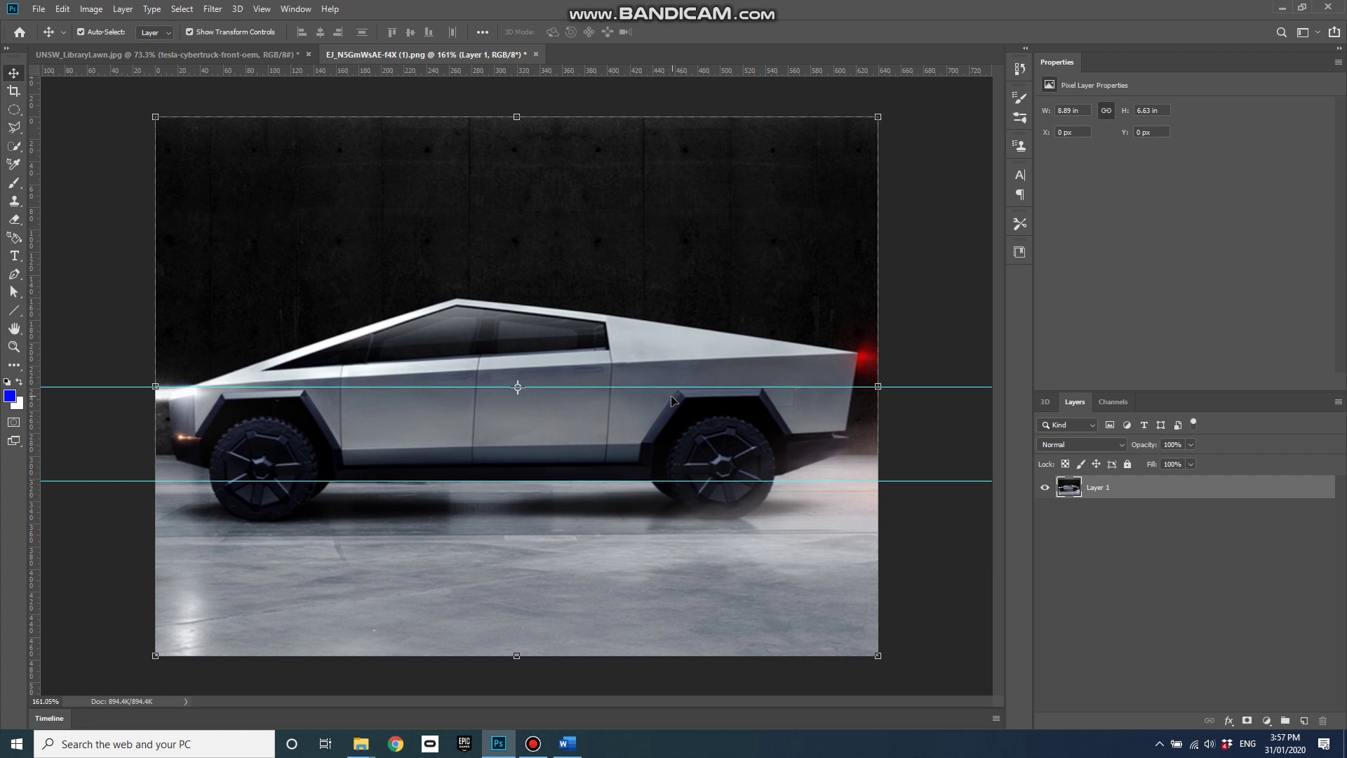
scroll(726, 400, up, 2)
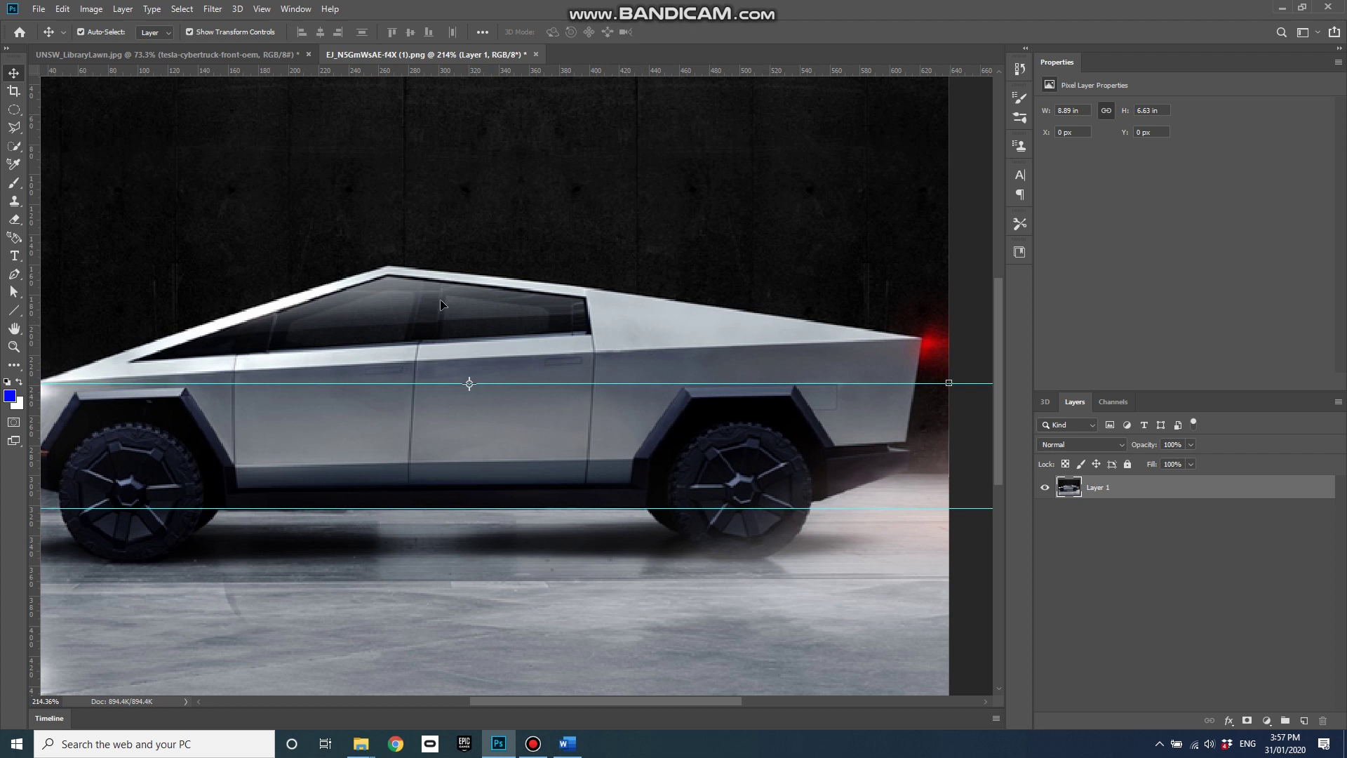
alt+scroll(633, 461, down, 2)
alt+scroll(633, 461, down, 1)
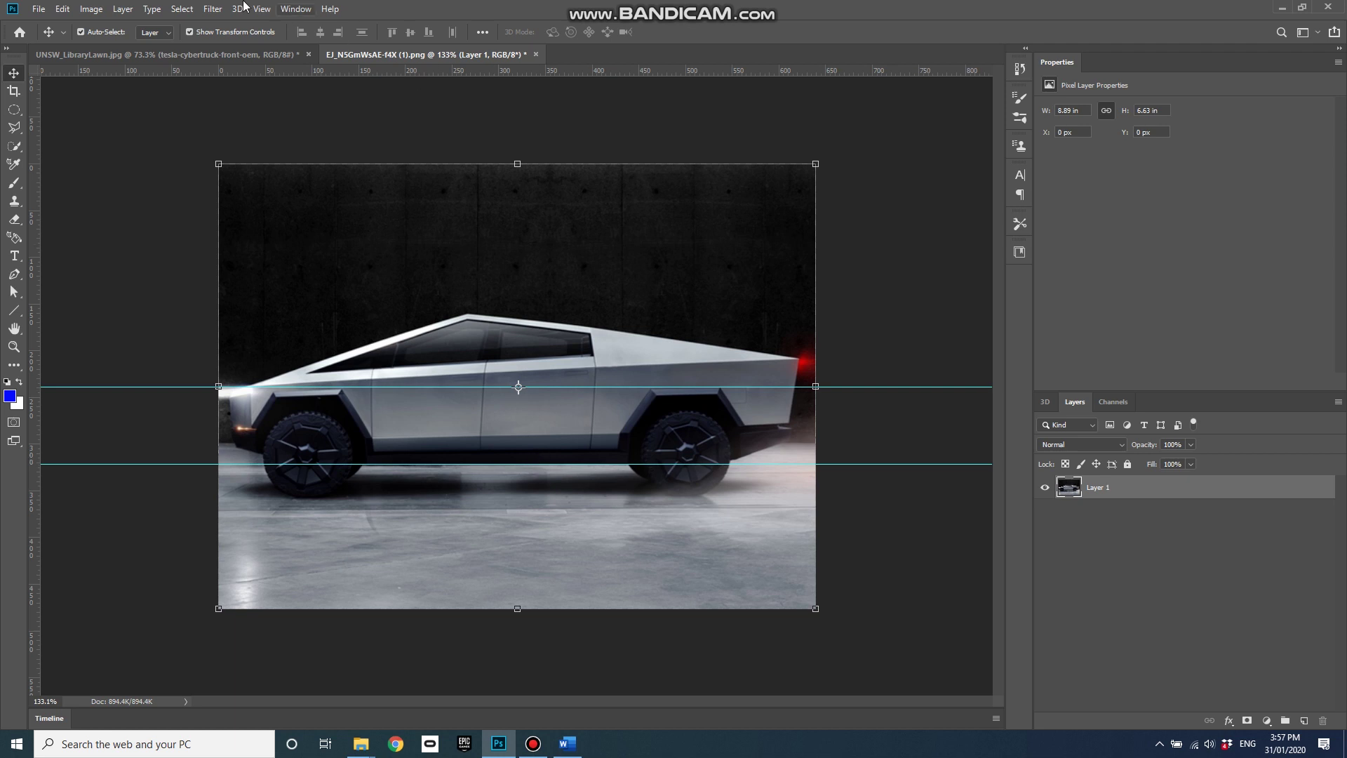
click(206, 56)
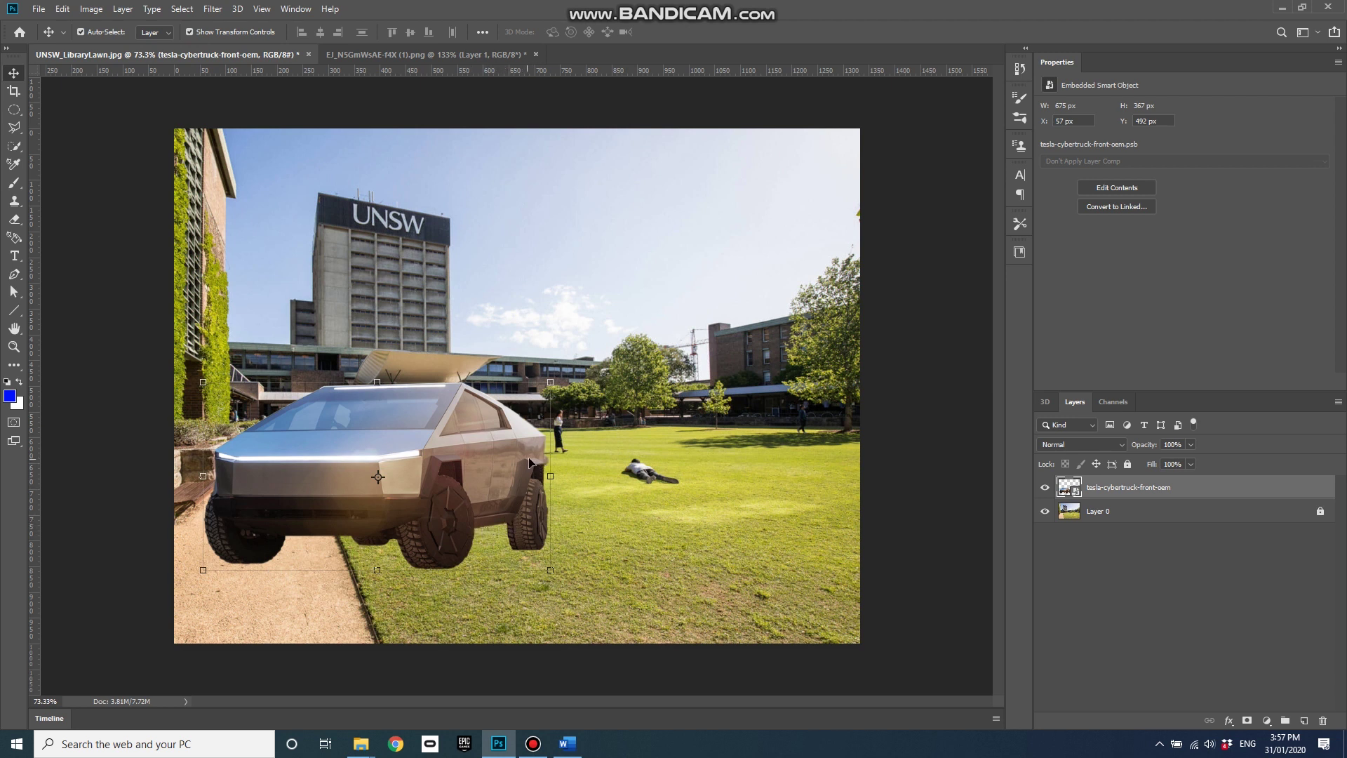
Nudge the Cybertruck right and down on the lawn, then hide its layer
drag(470, 476, 489, 483)
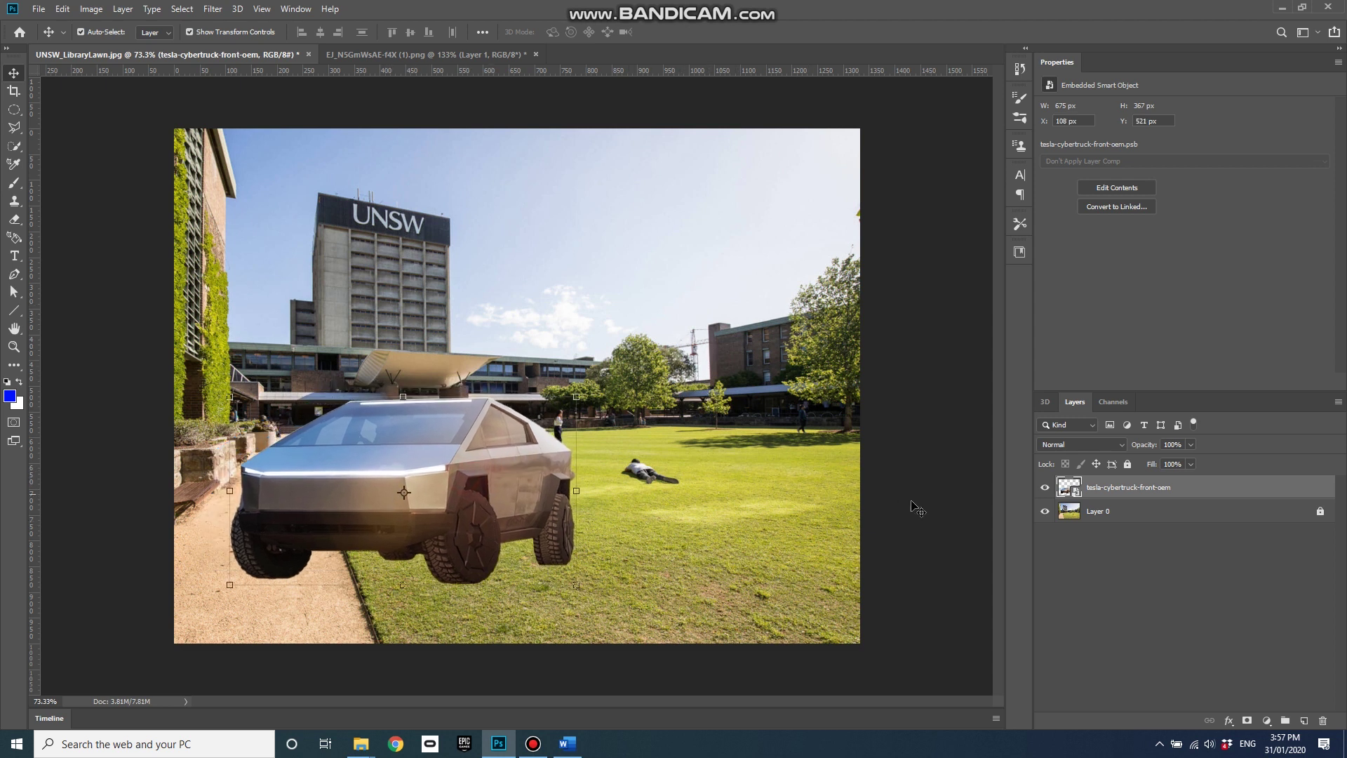
click(1045, 489)
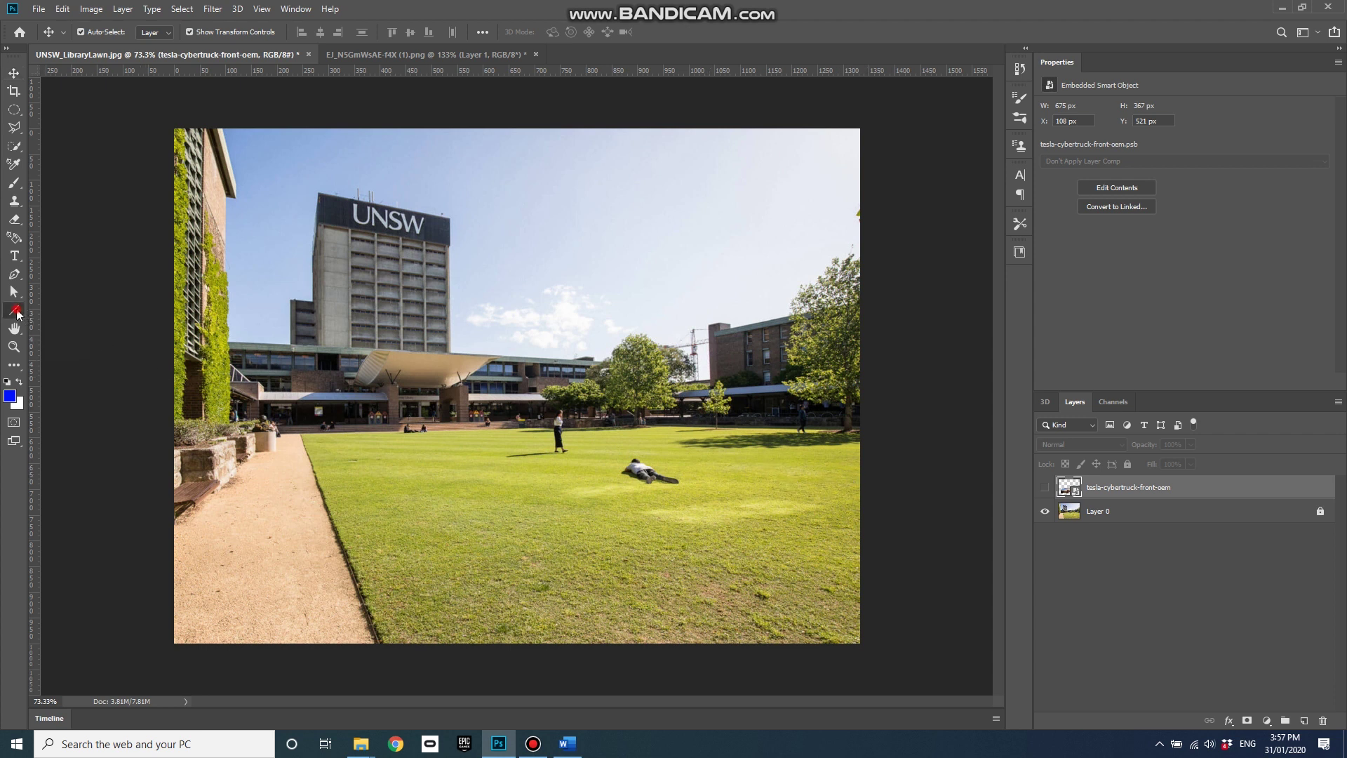
Trace perspective lines along the building, tower and path edges, and add a horizon guide where they converge
click(15, 311)
drag(859, 298, 234, 421)
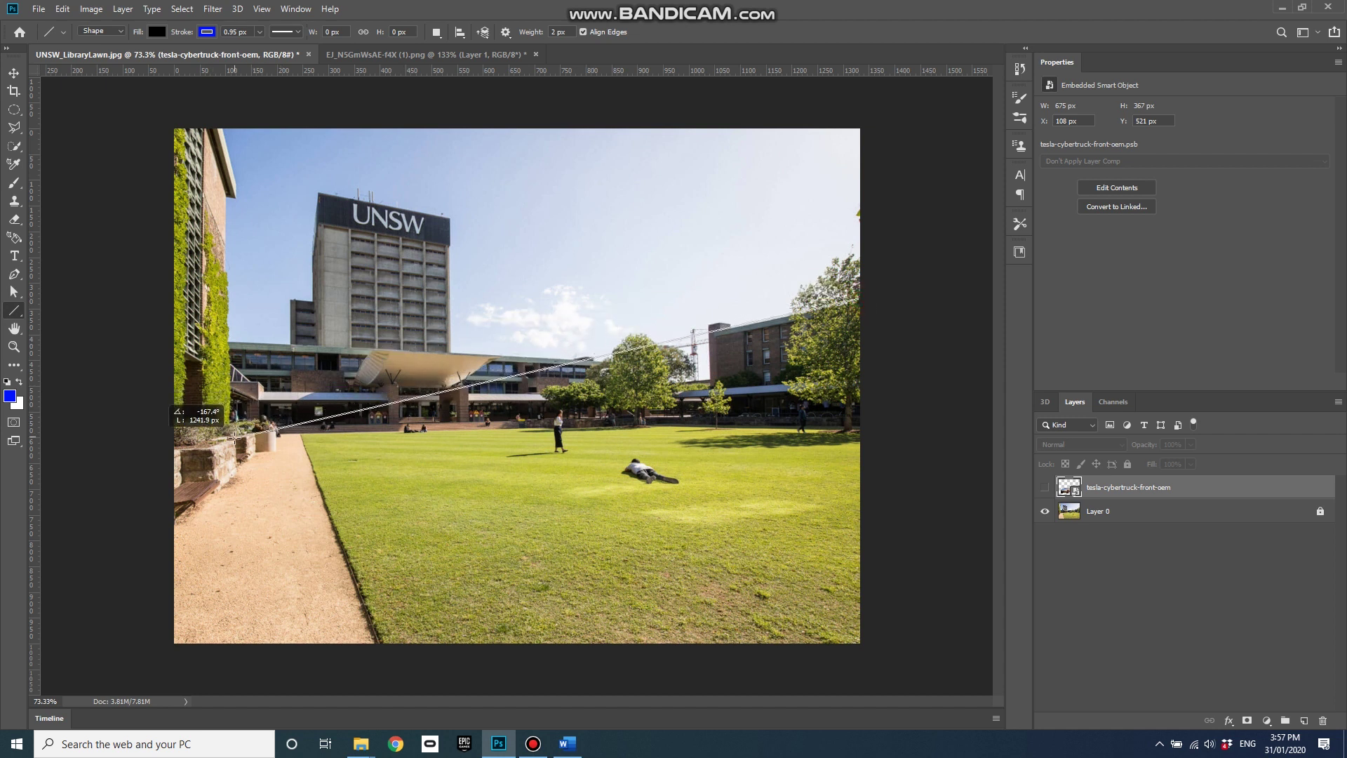
drag(229, 434, 227, 437)
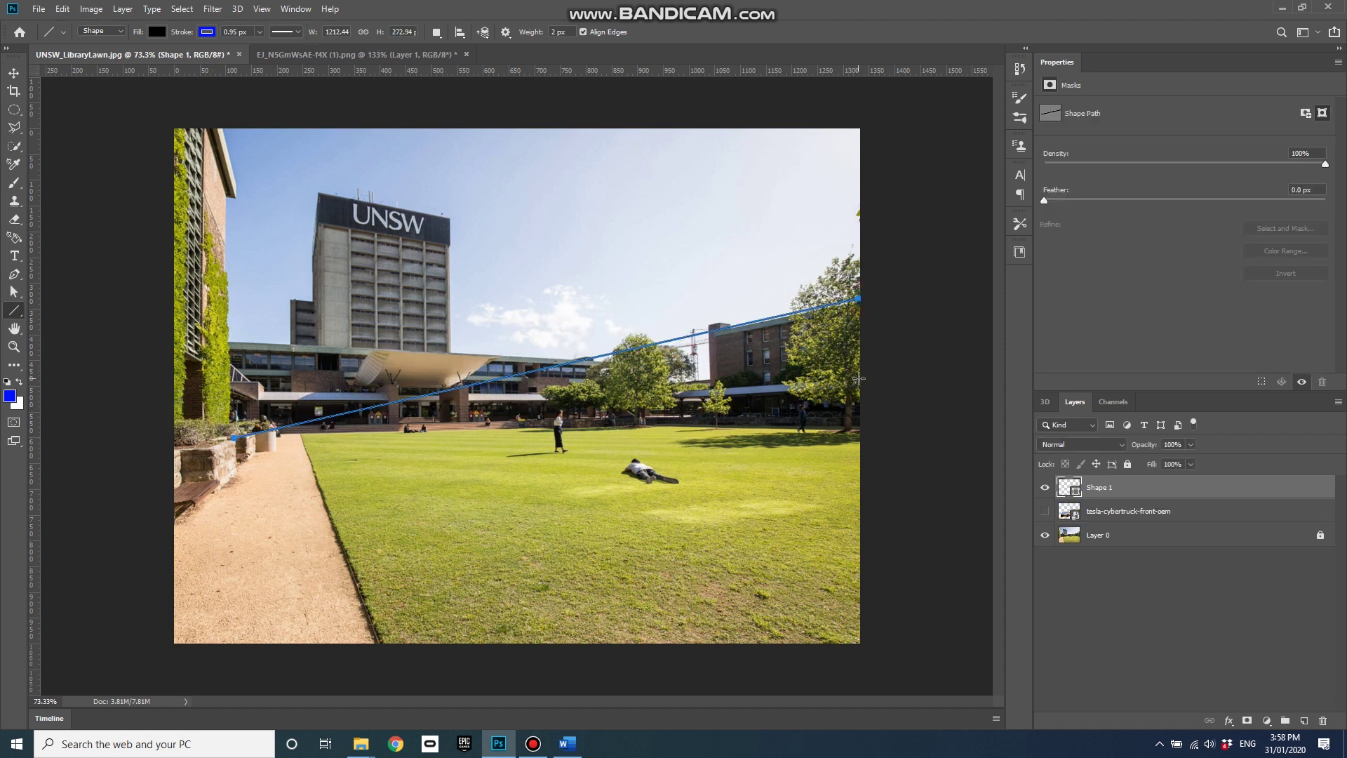
drag(859, 379, 247, 420)
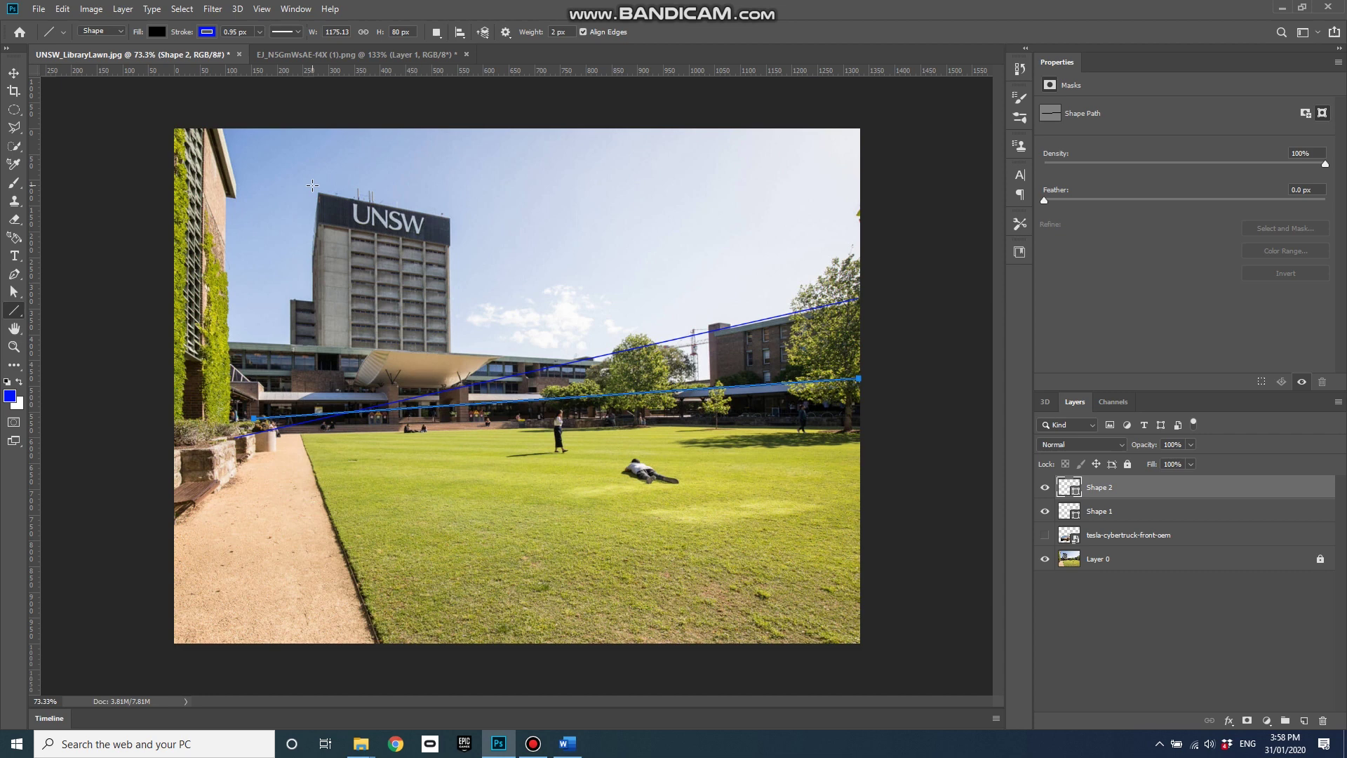
drag(317, 191, 290, 501)
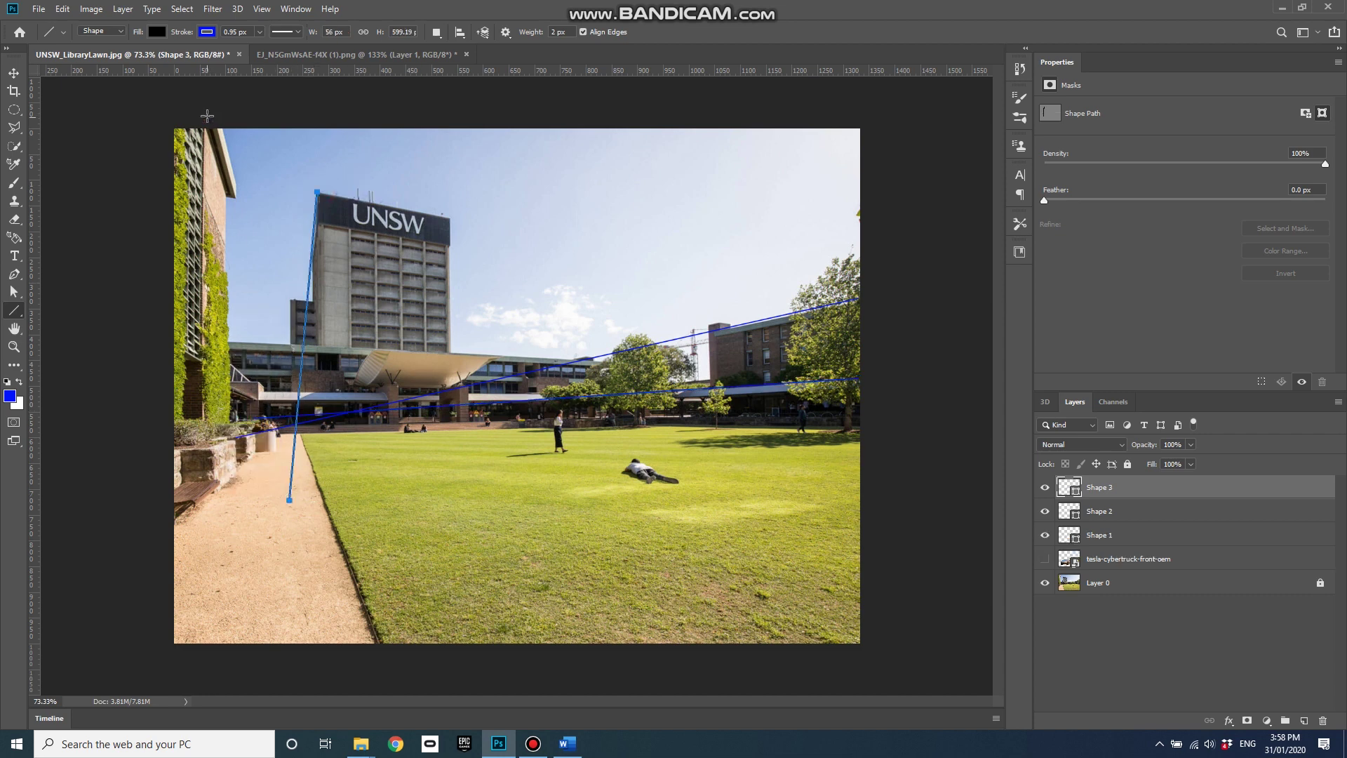
drag(221, 128, 332, 512)
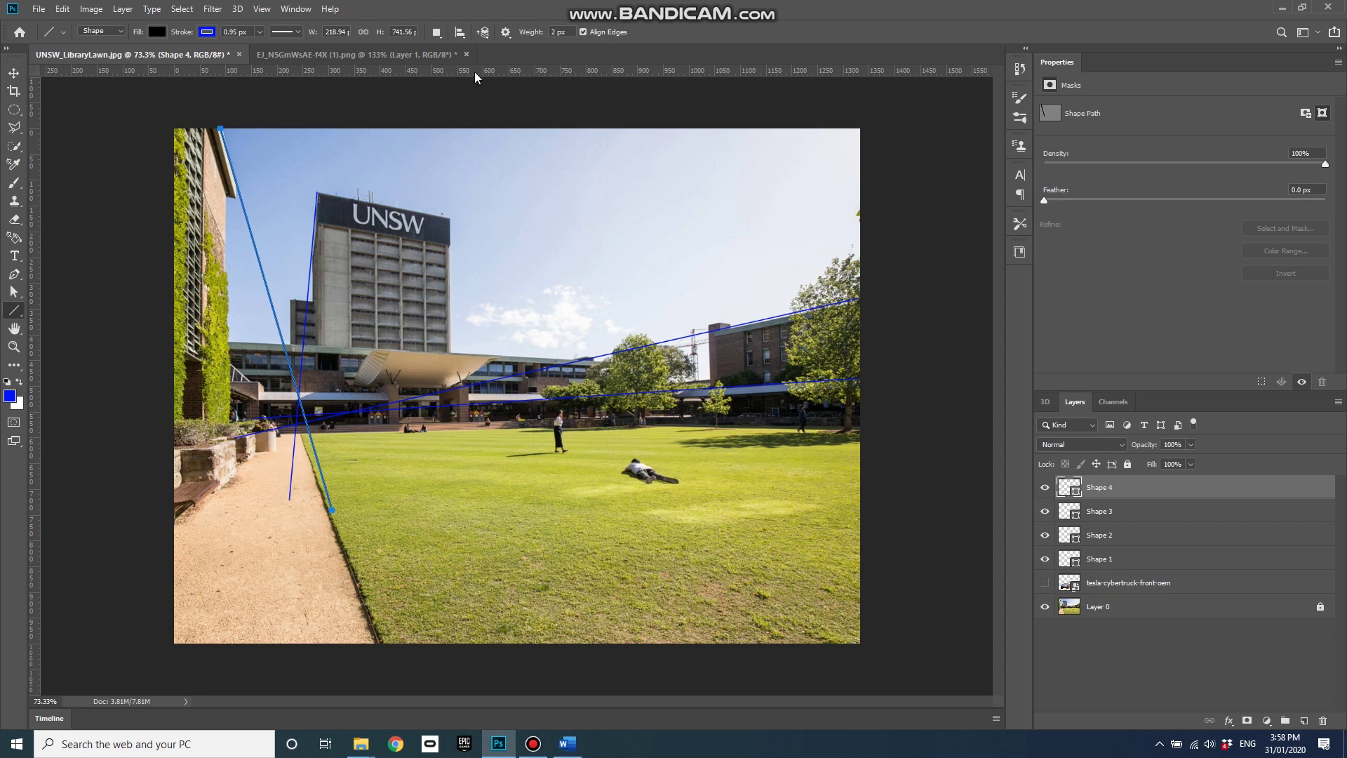
drag(477, 73, 459, 418)
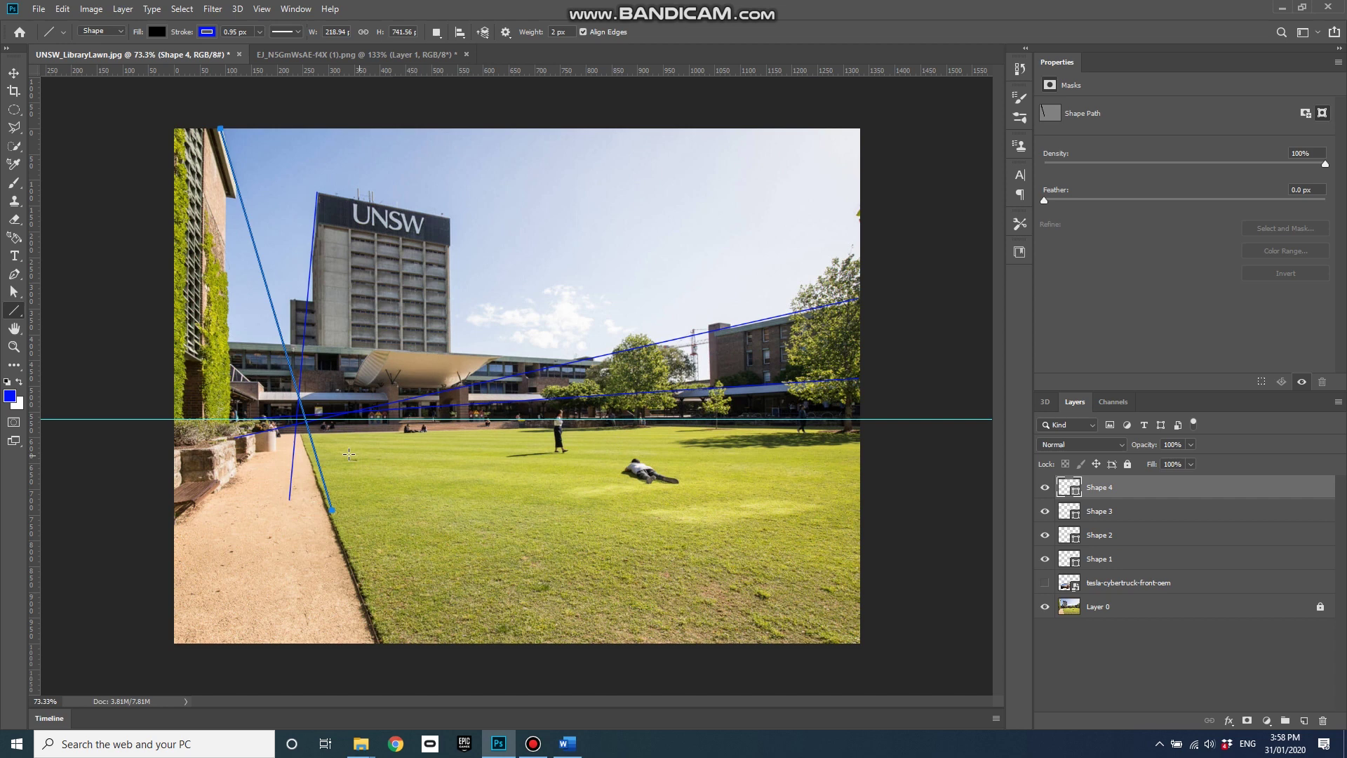
scroll(358, 422, up, 3)
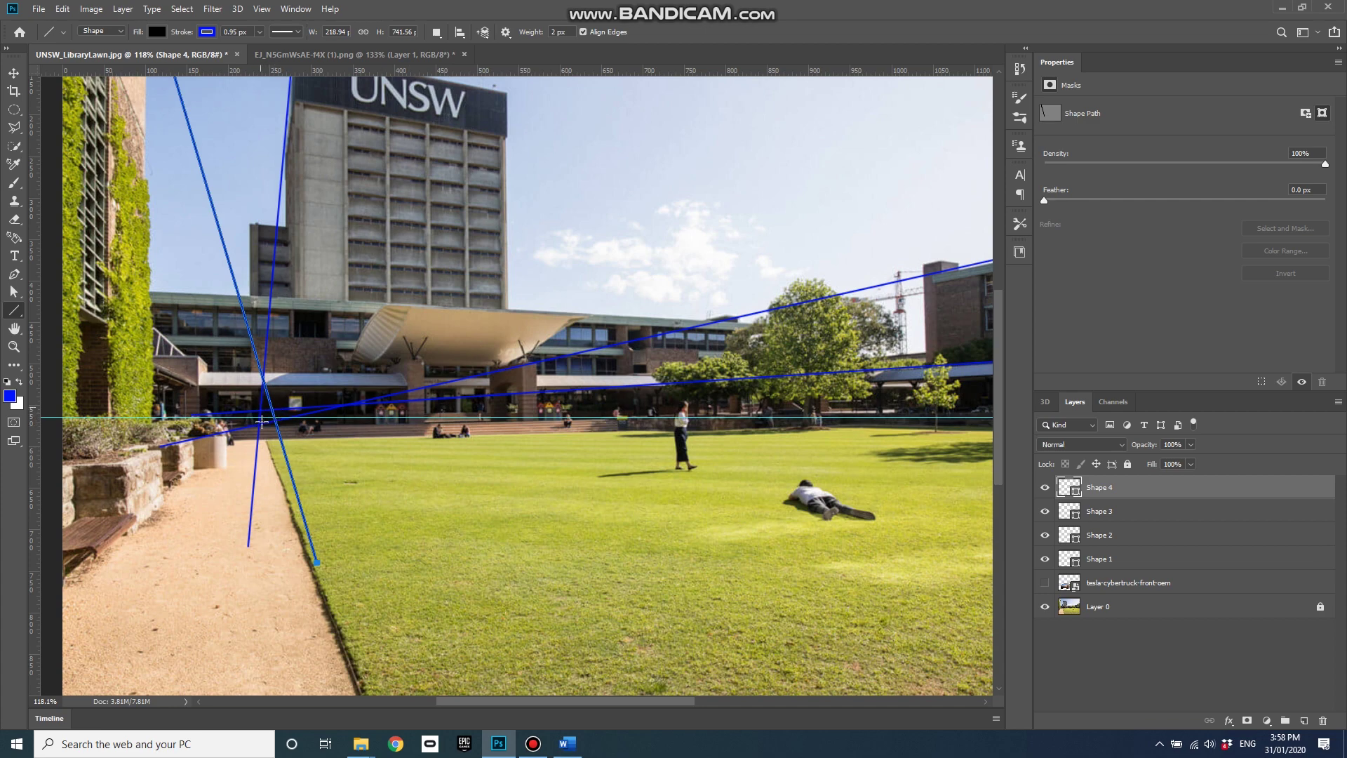
scroll(402, 414, down, 2)
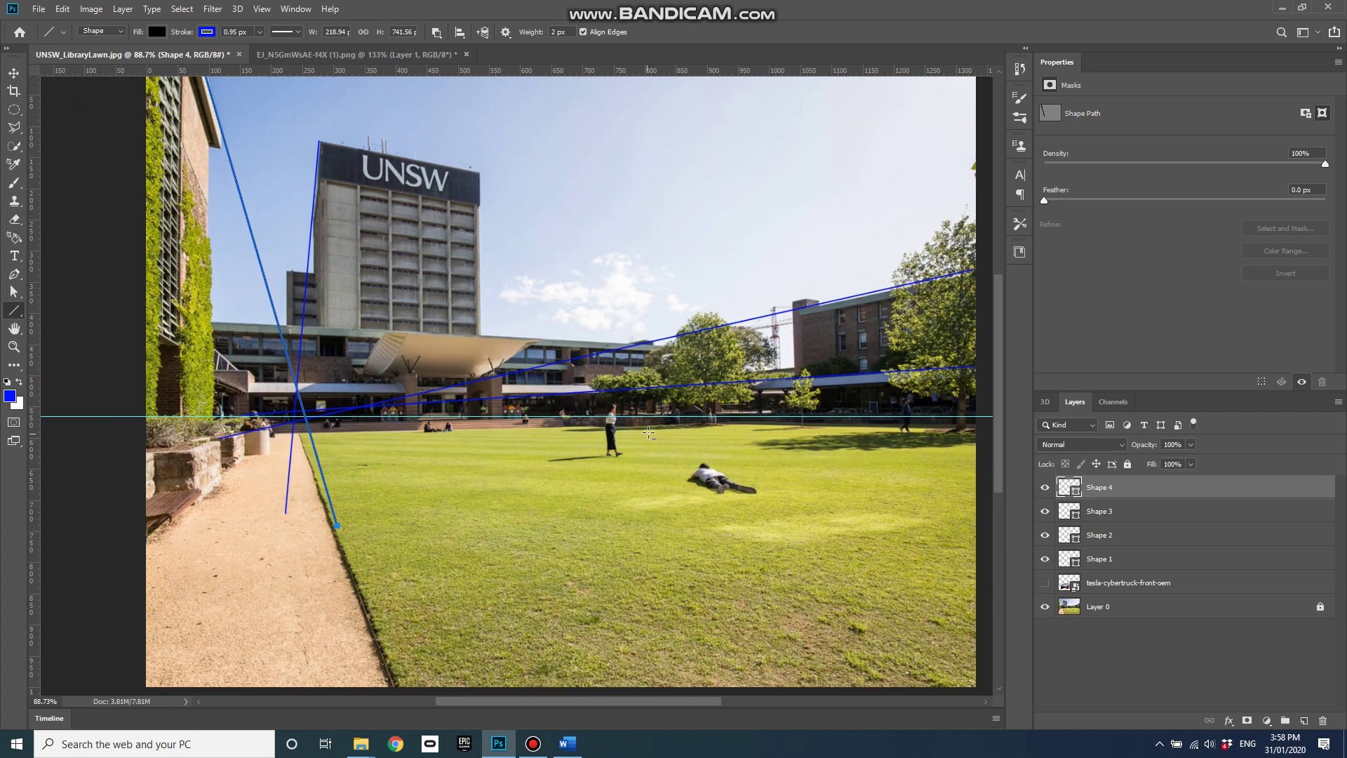
scroll(648, 435, up, 3)
scroll(649, 434, up, 2)
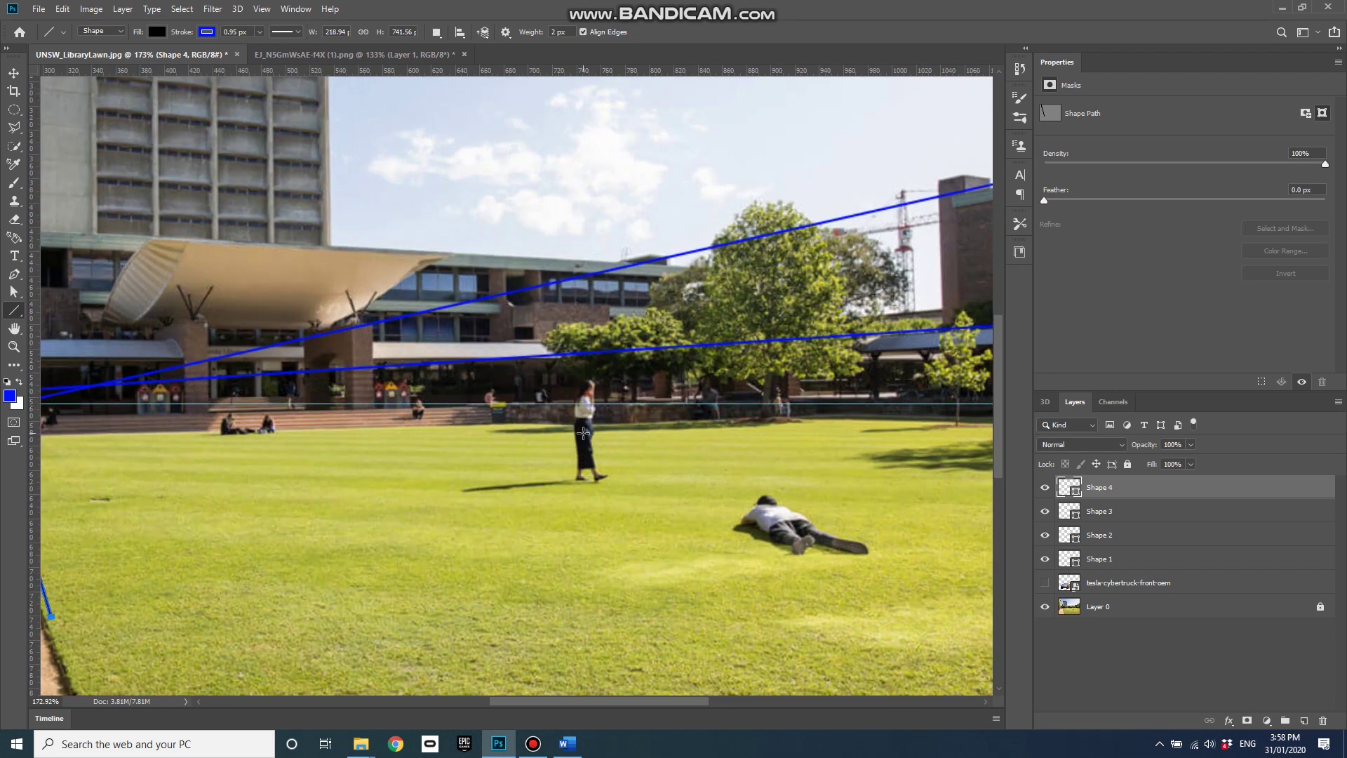
scroll(600, 447, down, 3)
scroll(602, 451, down, 2)
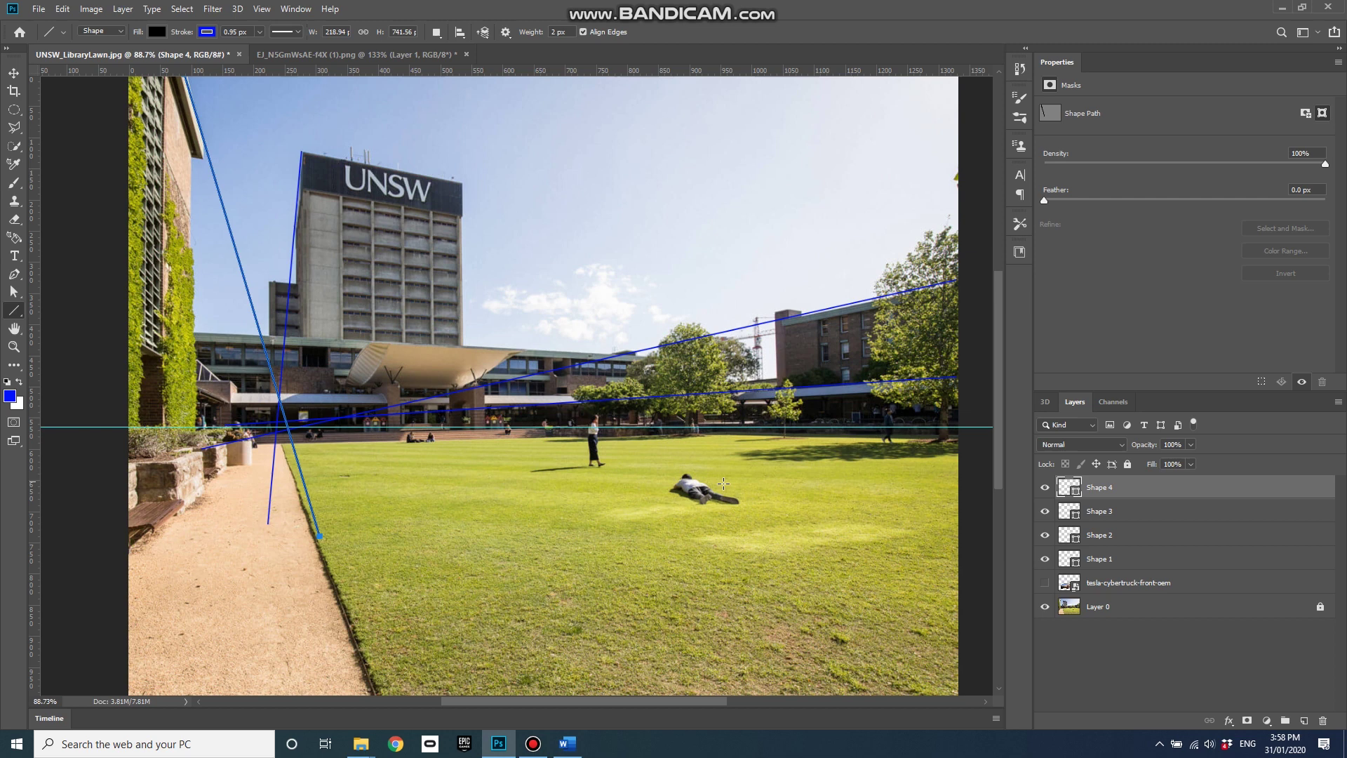
Delete the four perspective line layers, Shape 1 through Shape 4
click(1104, 565)
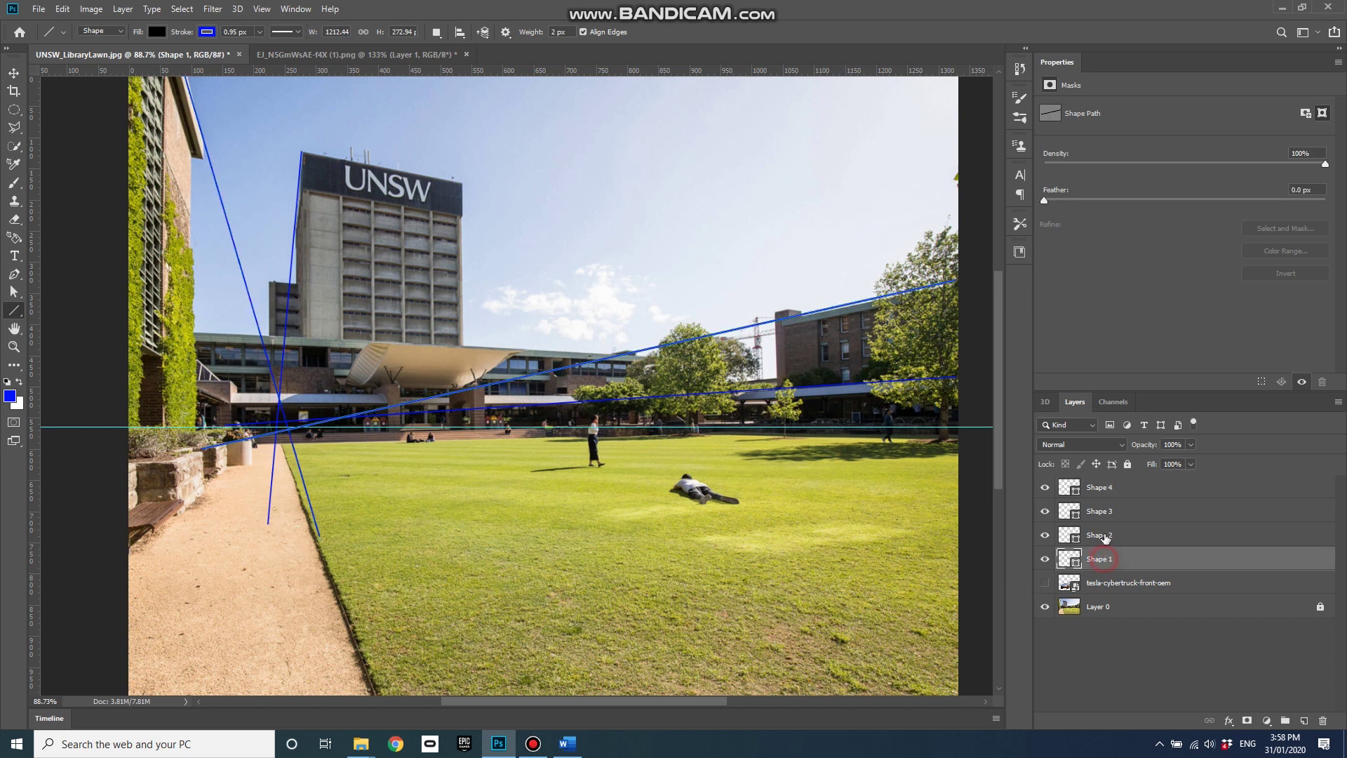
shift+click(1108, 487)
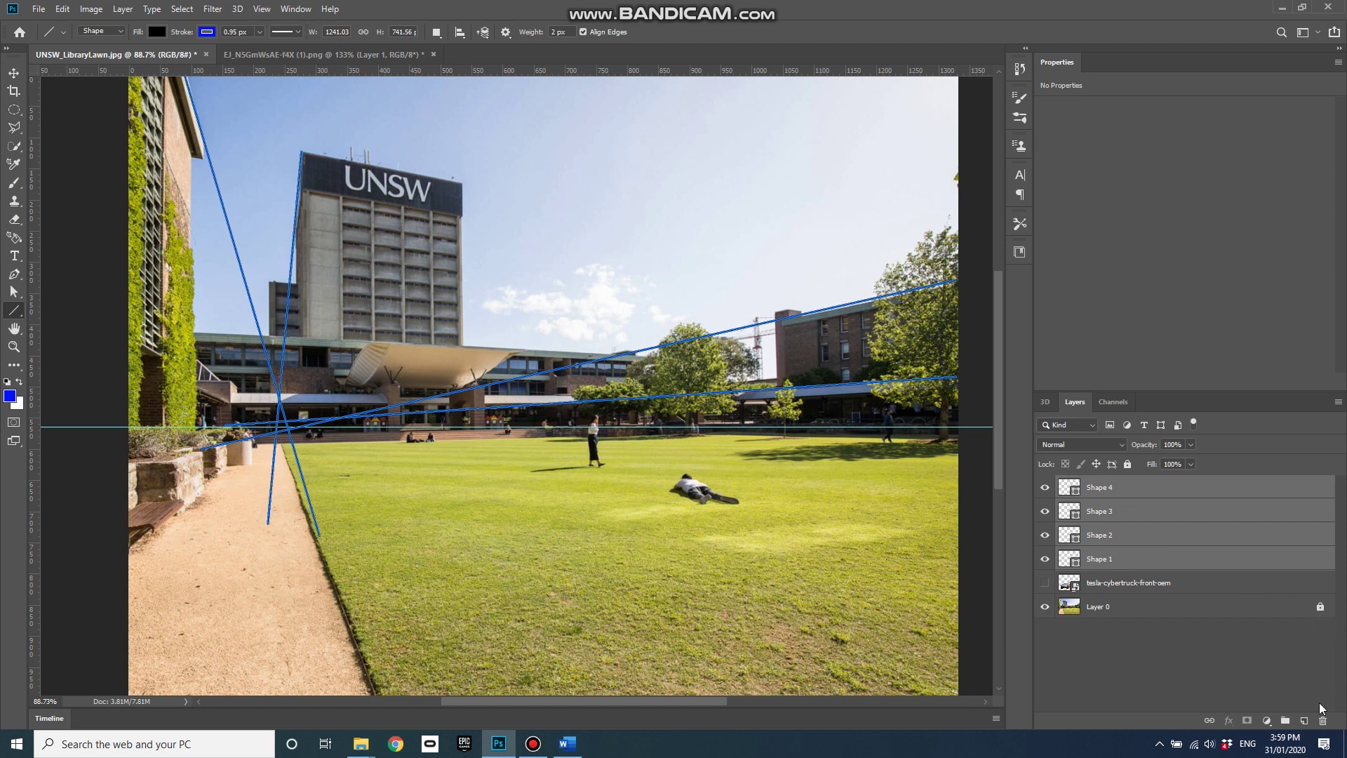
click(1323, 725)
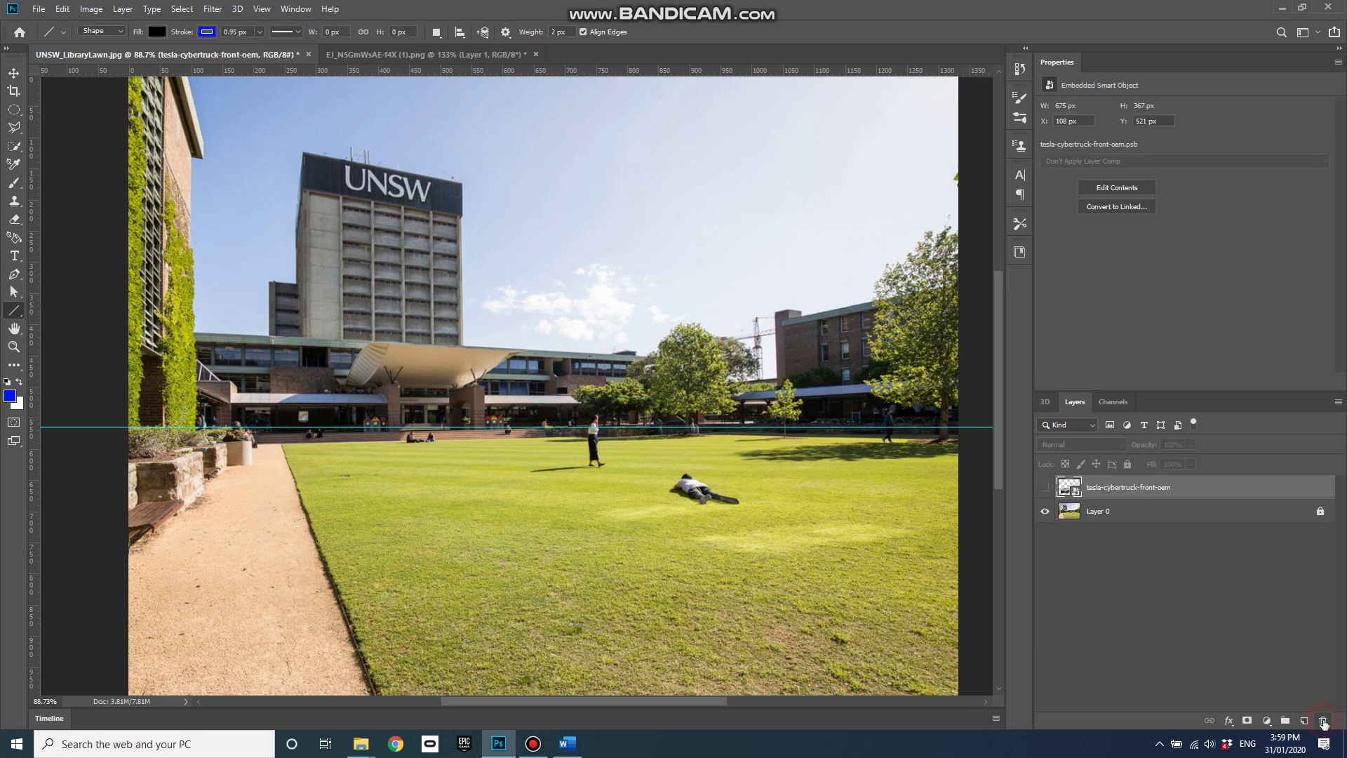
Show the tesla-cybertruck layer again and add a second horizontal guide near the horizon
click(1045, 488)
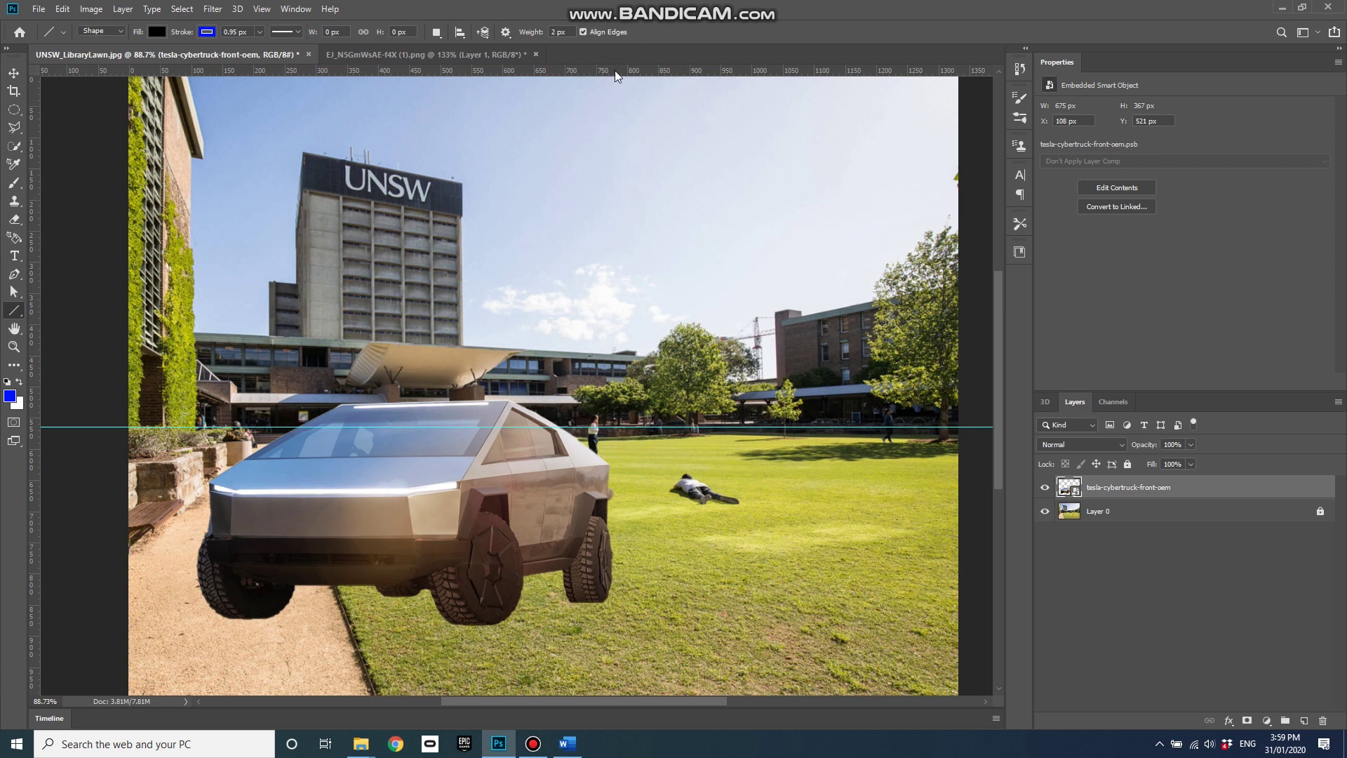
drag(618, 72, 575, 419)
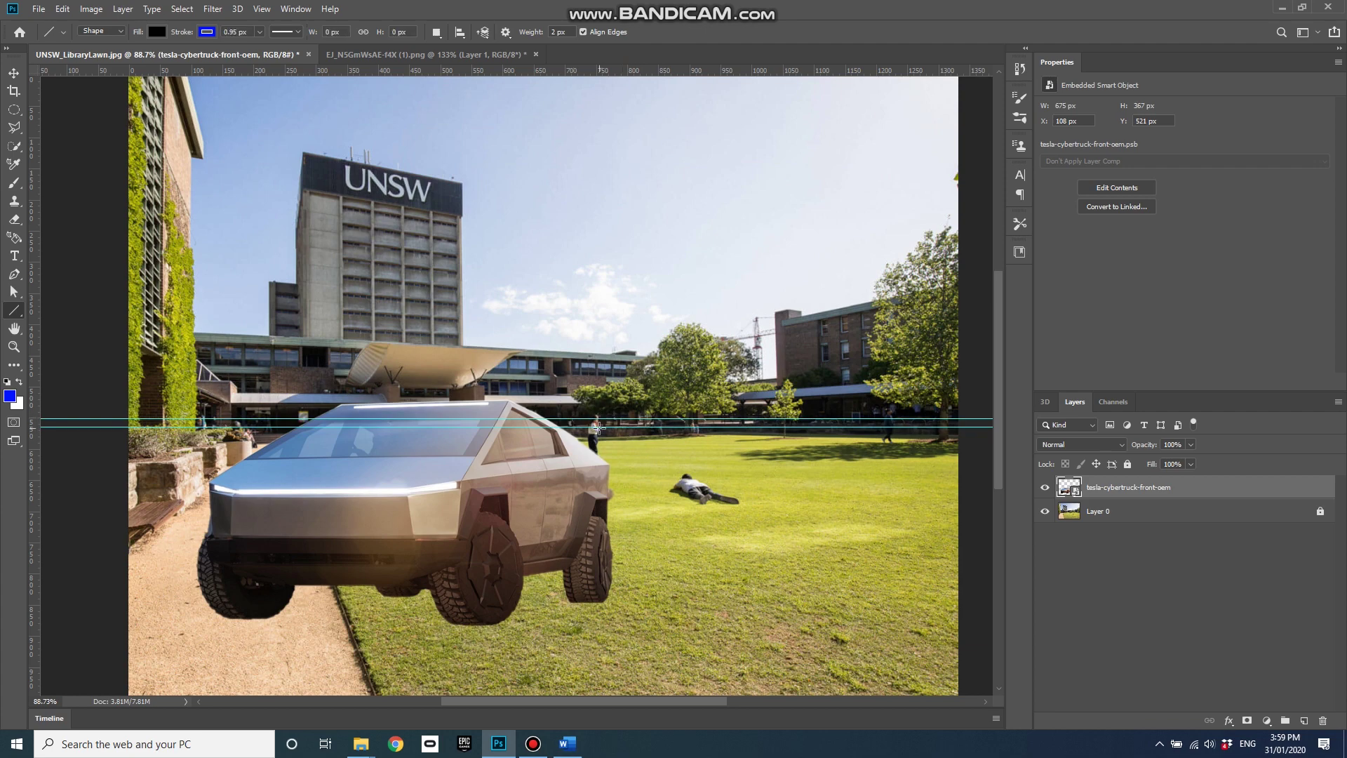
scroll(595, 420, up, 3)
scroll(597, 422, up, 2)
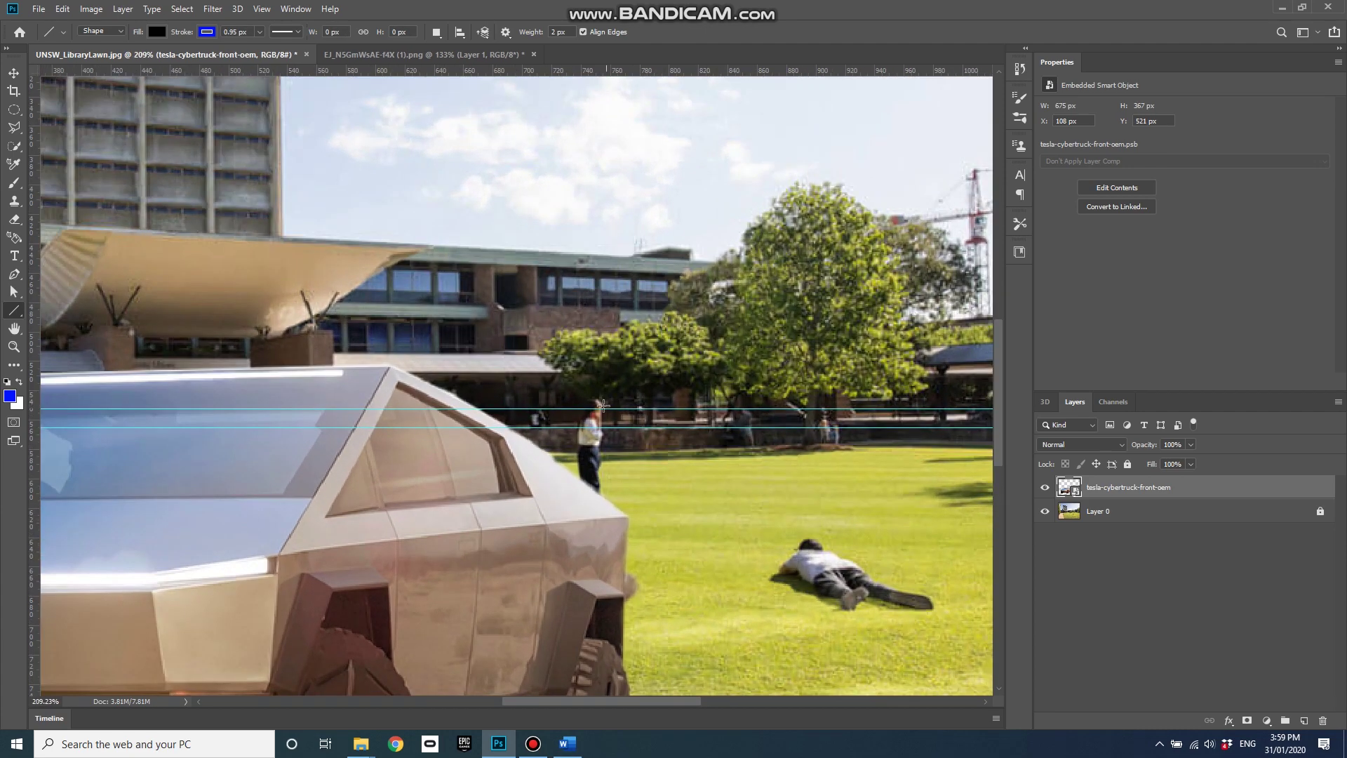
scroll(598, 409, down, 2)
scroll(597, 408, down, 2)
scroll(598, 409, down, 1)
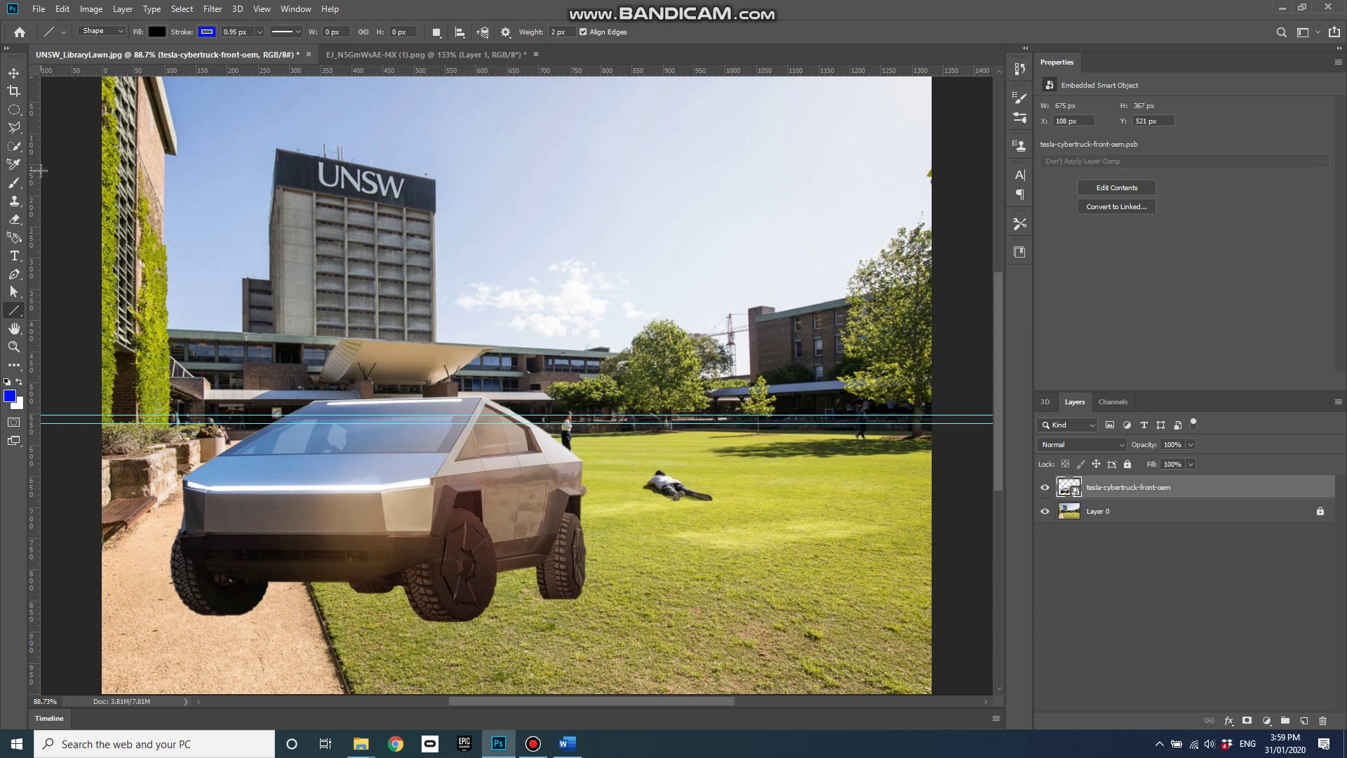
click(14, 74)
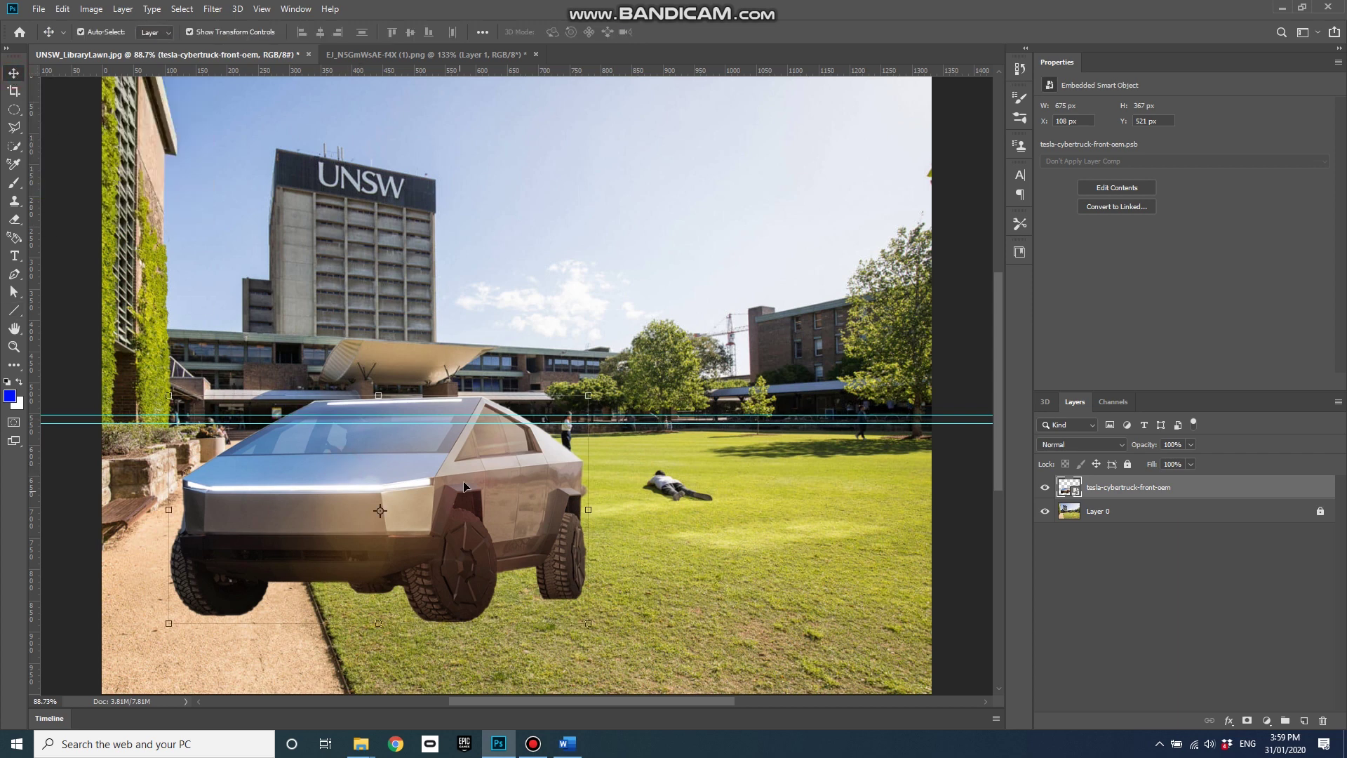
Start Perspective Warp and fit a plane's corners to the truck's side, rear wheel and roofline
click(61, 8)
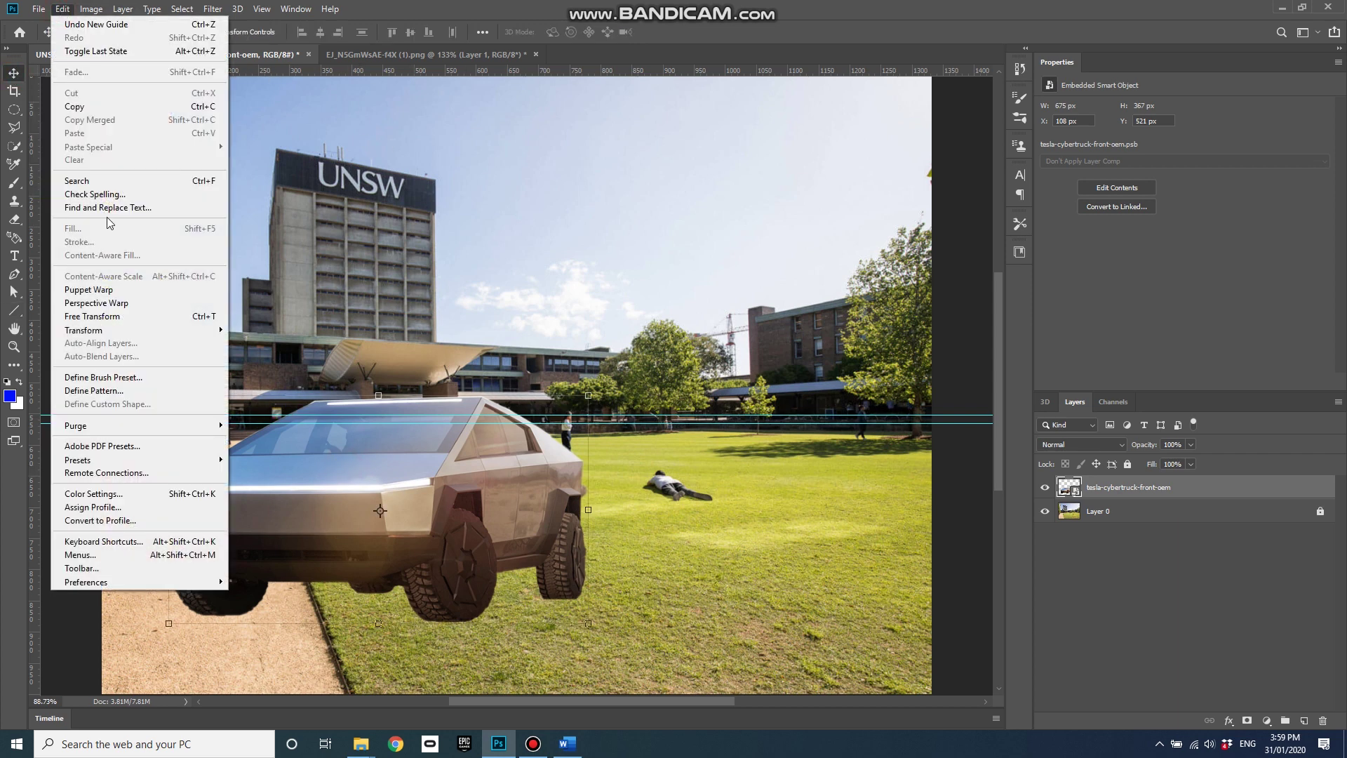
click(121, 304)
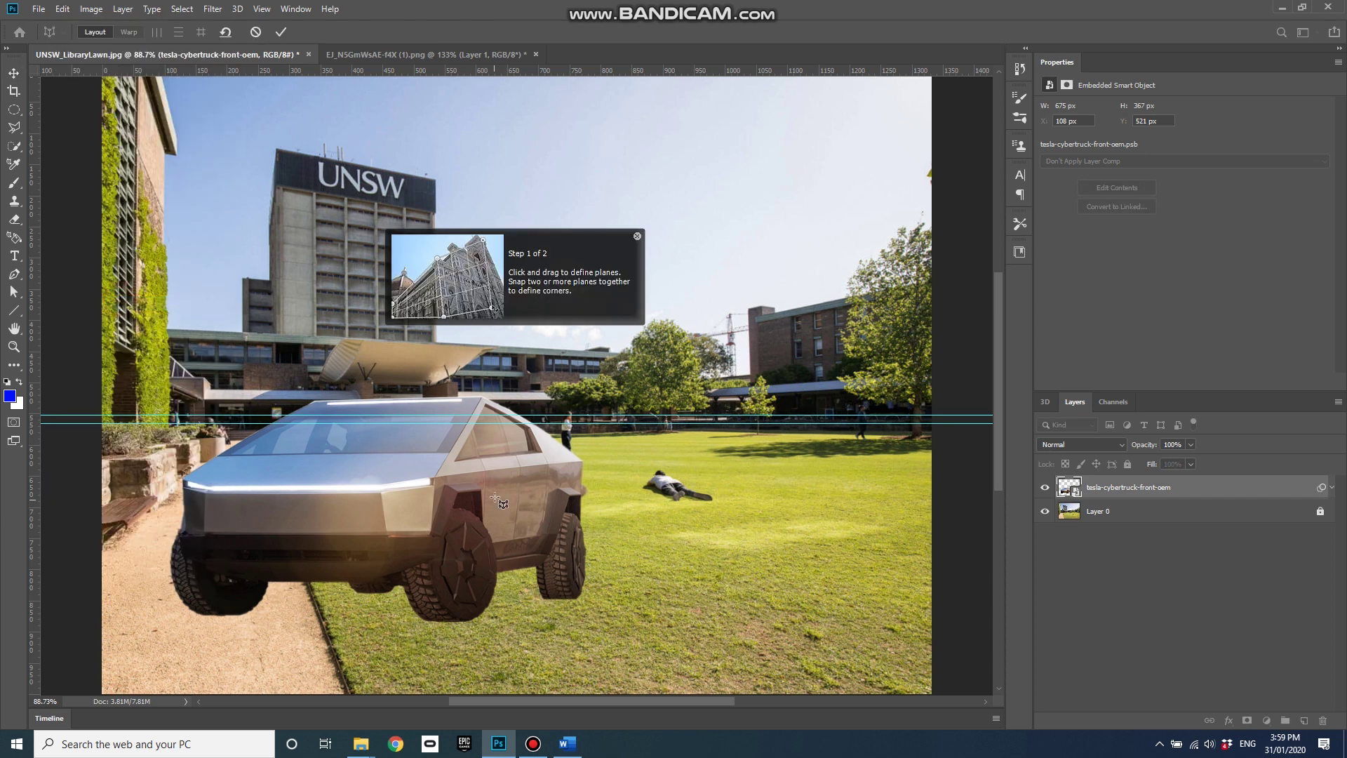
drag(421, 390, 586, 637)
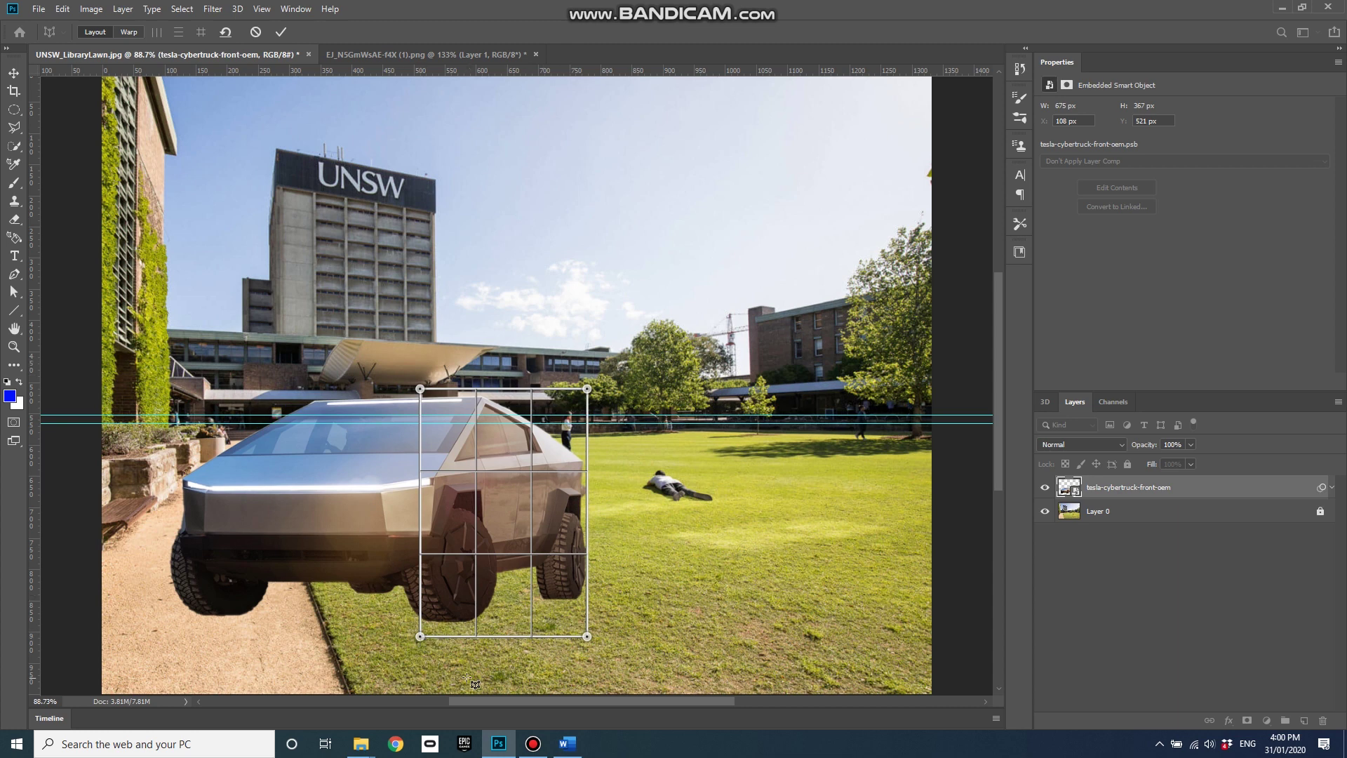
drag(587, 636, 587, 615)
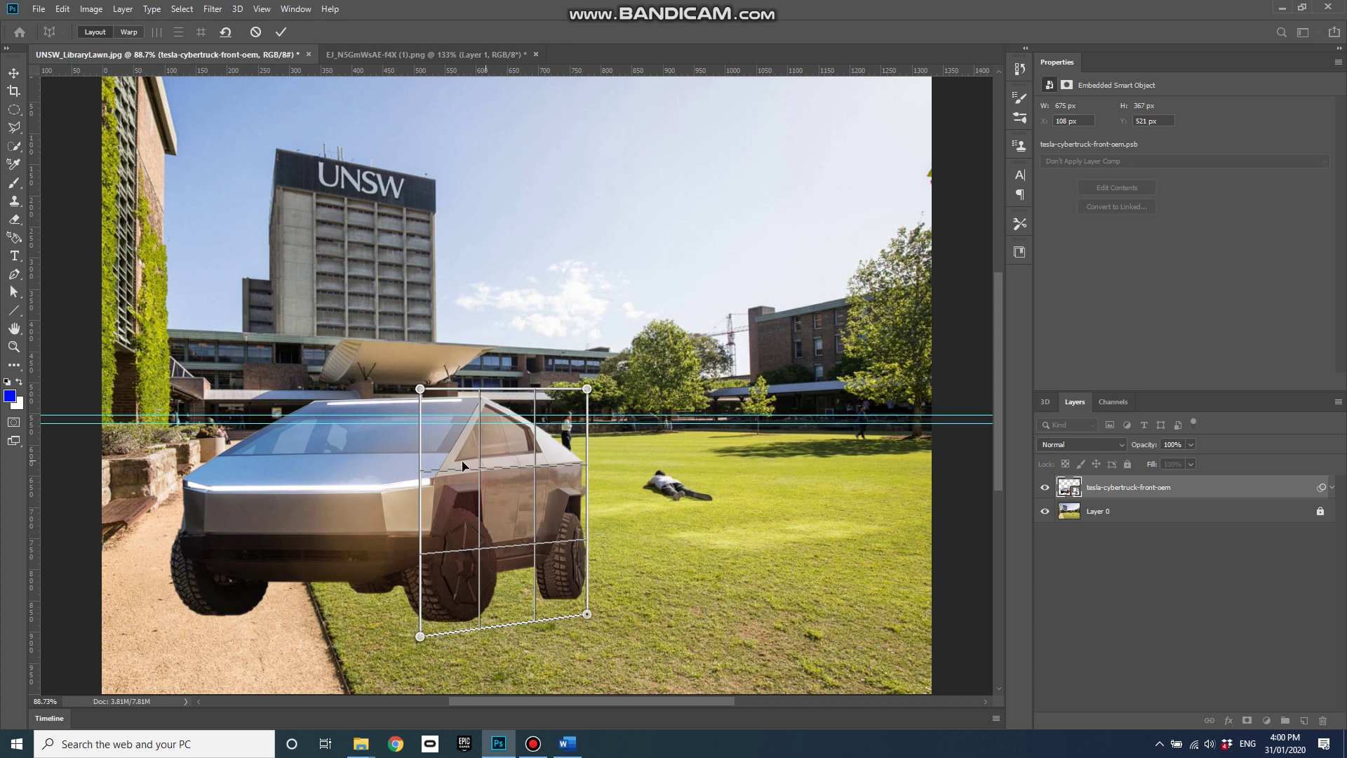
mouse_move(420, 638)
mouse_down()
mouse_move(414, 661)
mouse_move(419, 652)
mouse_up()
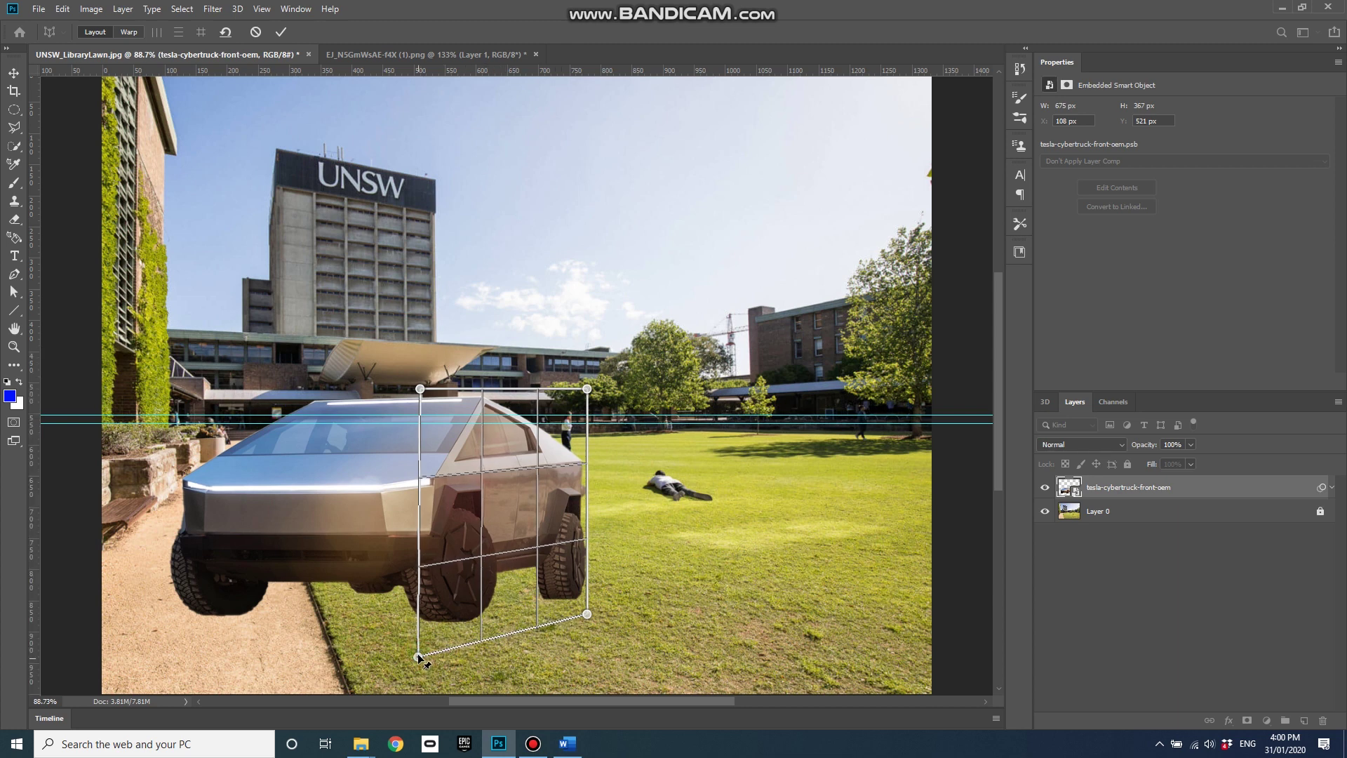
drag(417, 654, 419, 652)
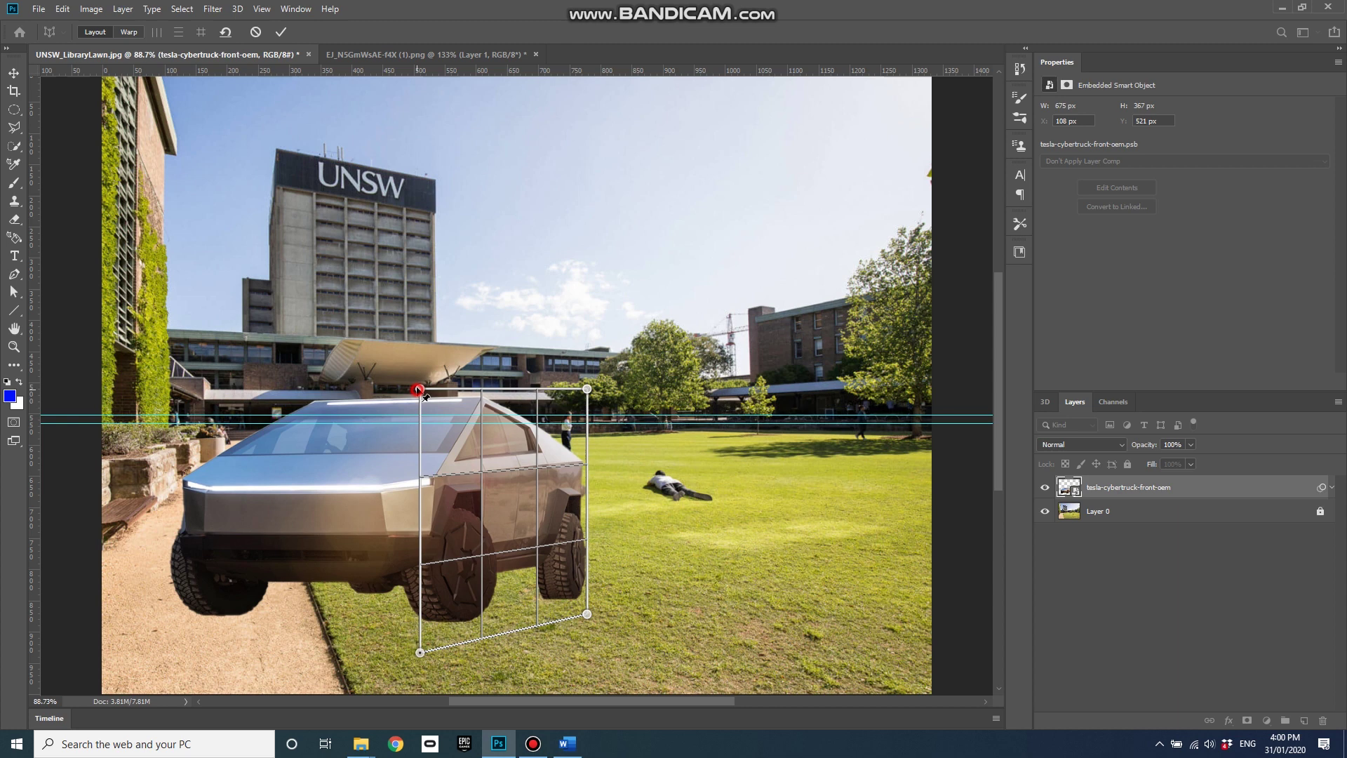
drag(421, 388, 417, 378)
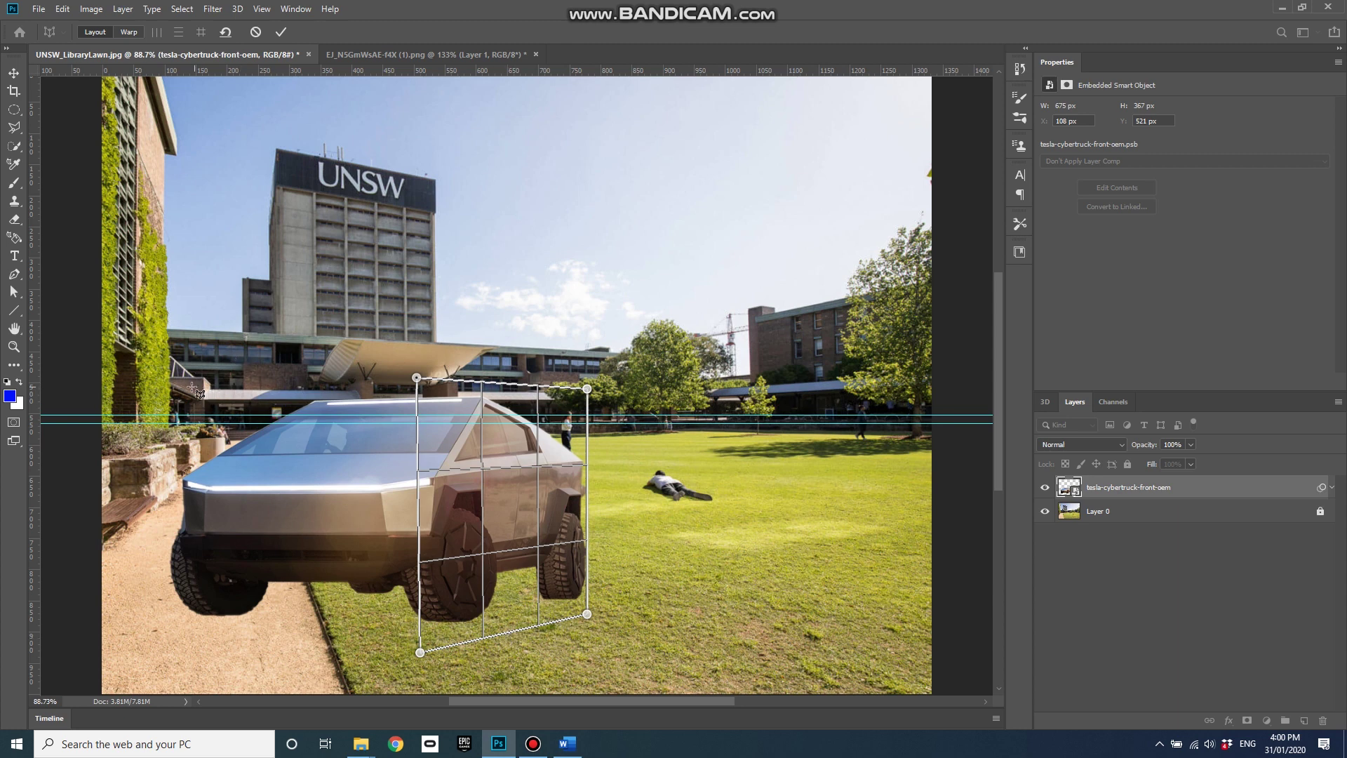
Add a second plane over the truck's front, joined to the side plane, and refine its corners
drag(176, 381, 428, 657)
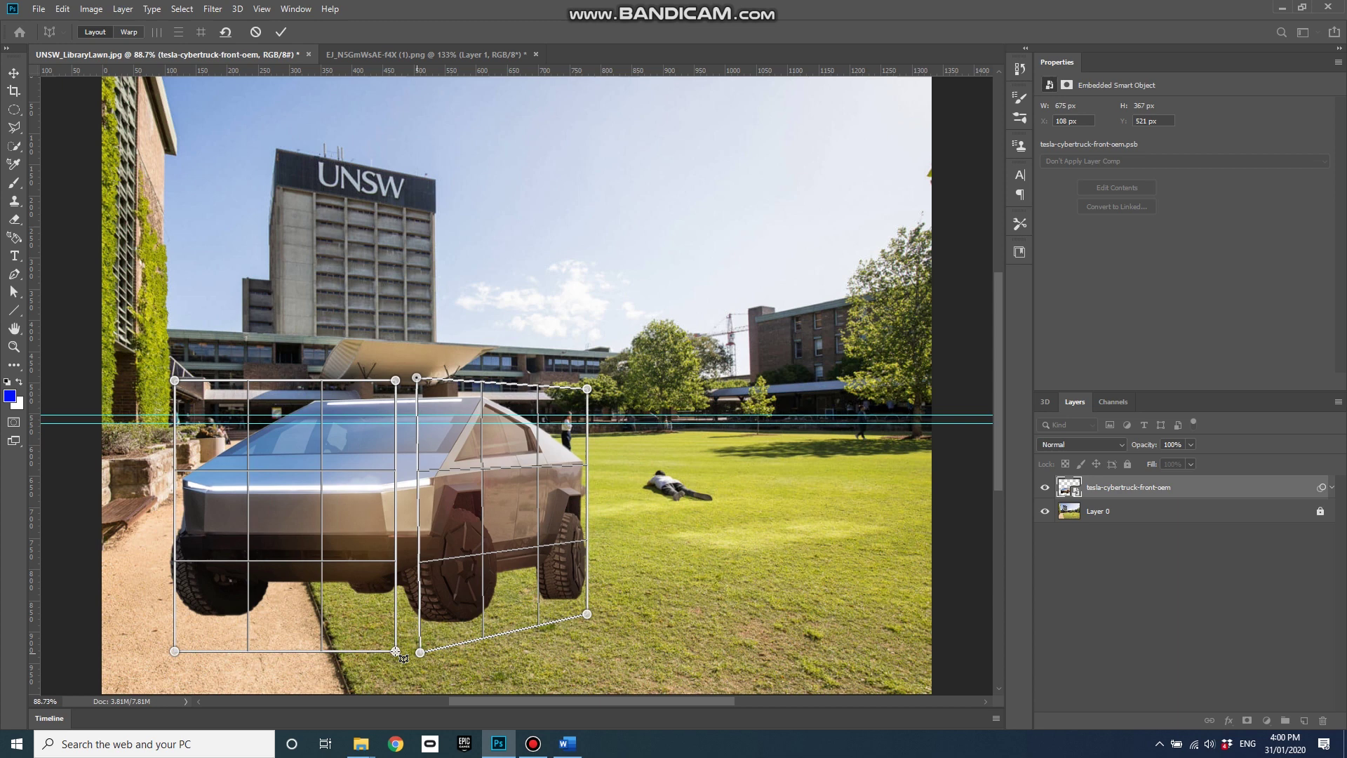
drag(429, 658, 423, 657)
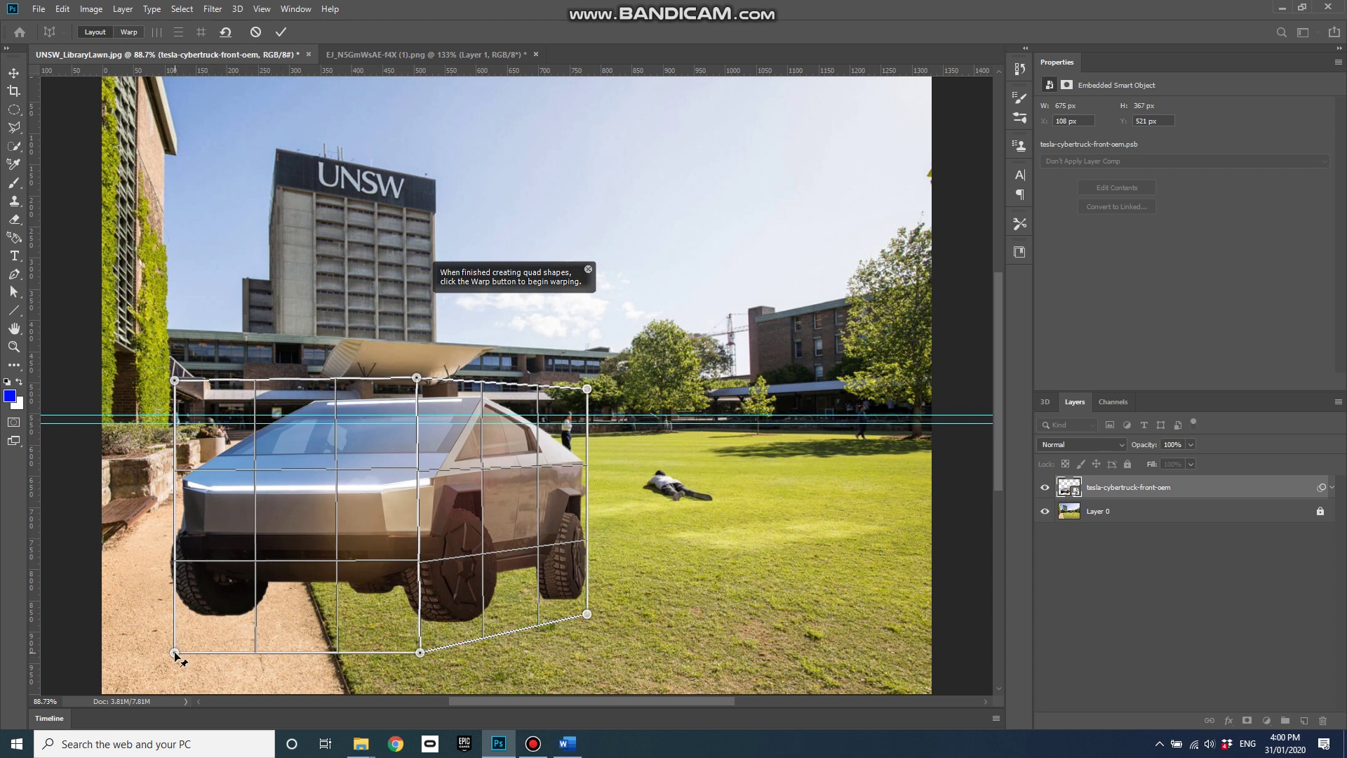
drag(175, 654, 181, 649)
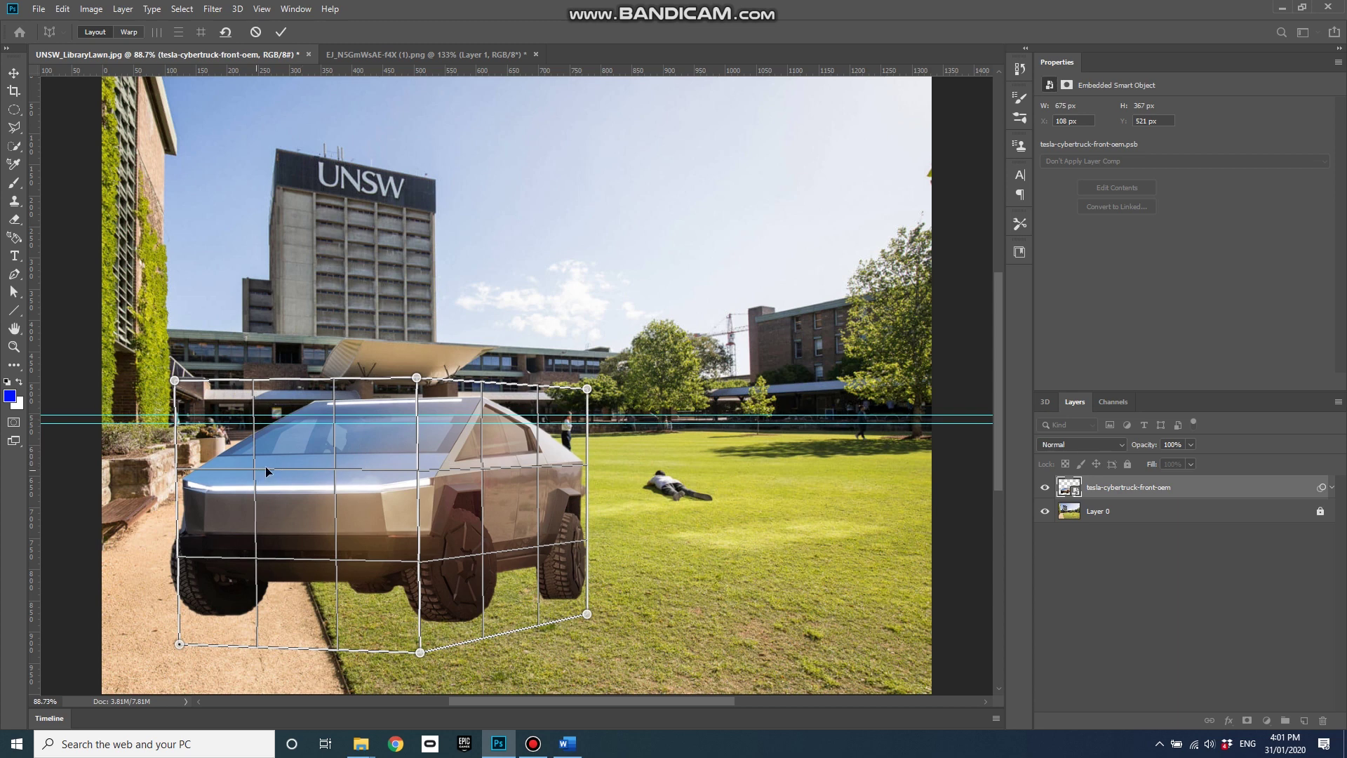
drag(176, 381, 178, 384)
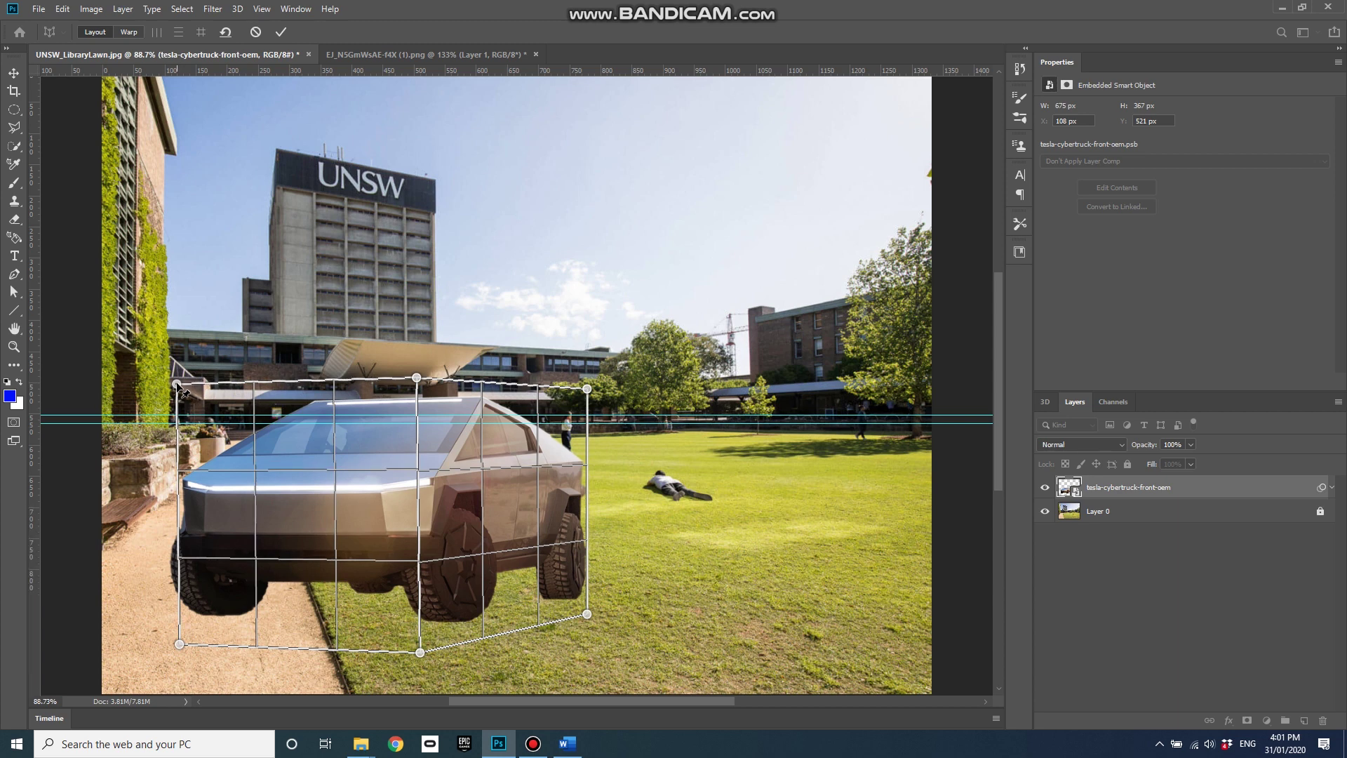
drag(178, 386, 176, 384)
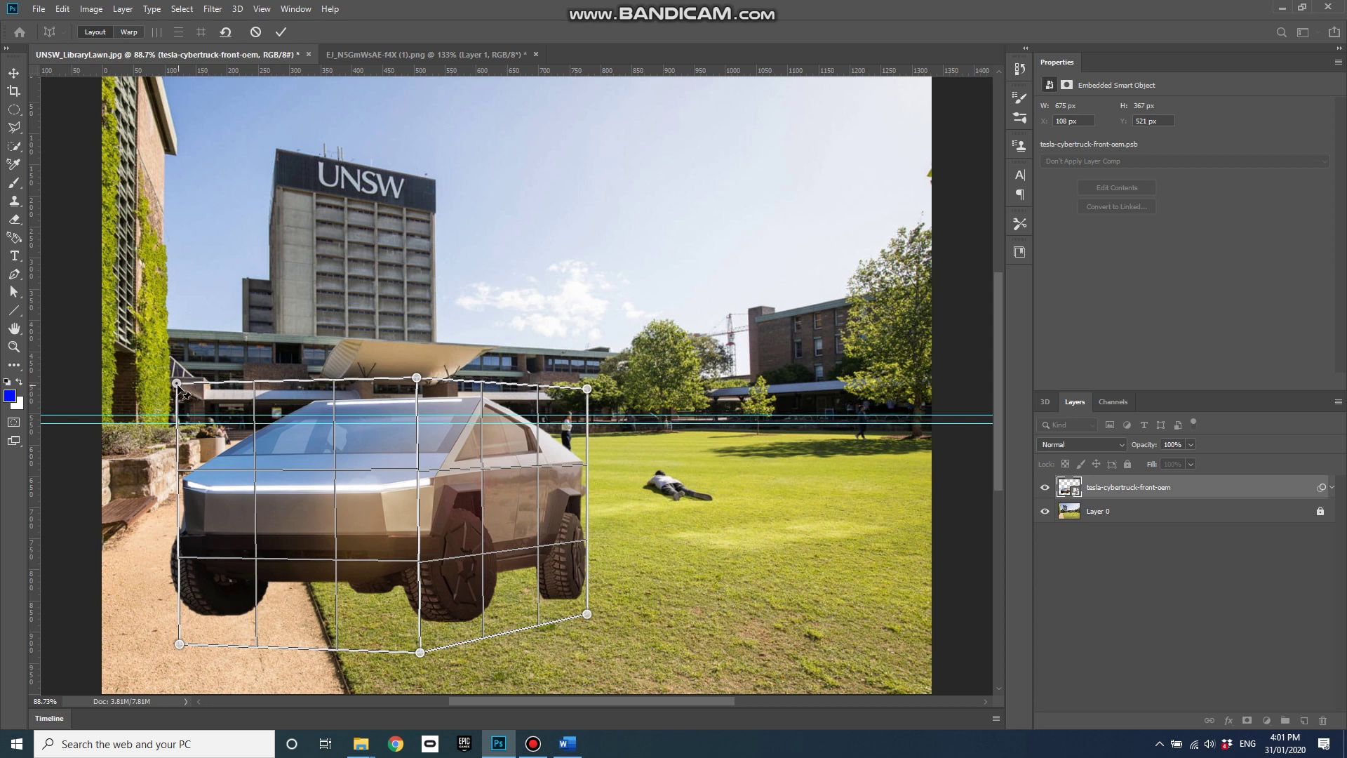
drag(179, 383, 179, 384)
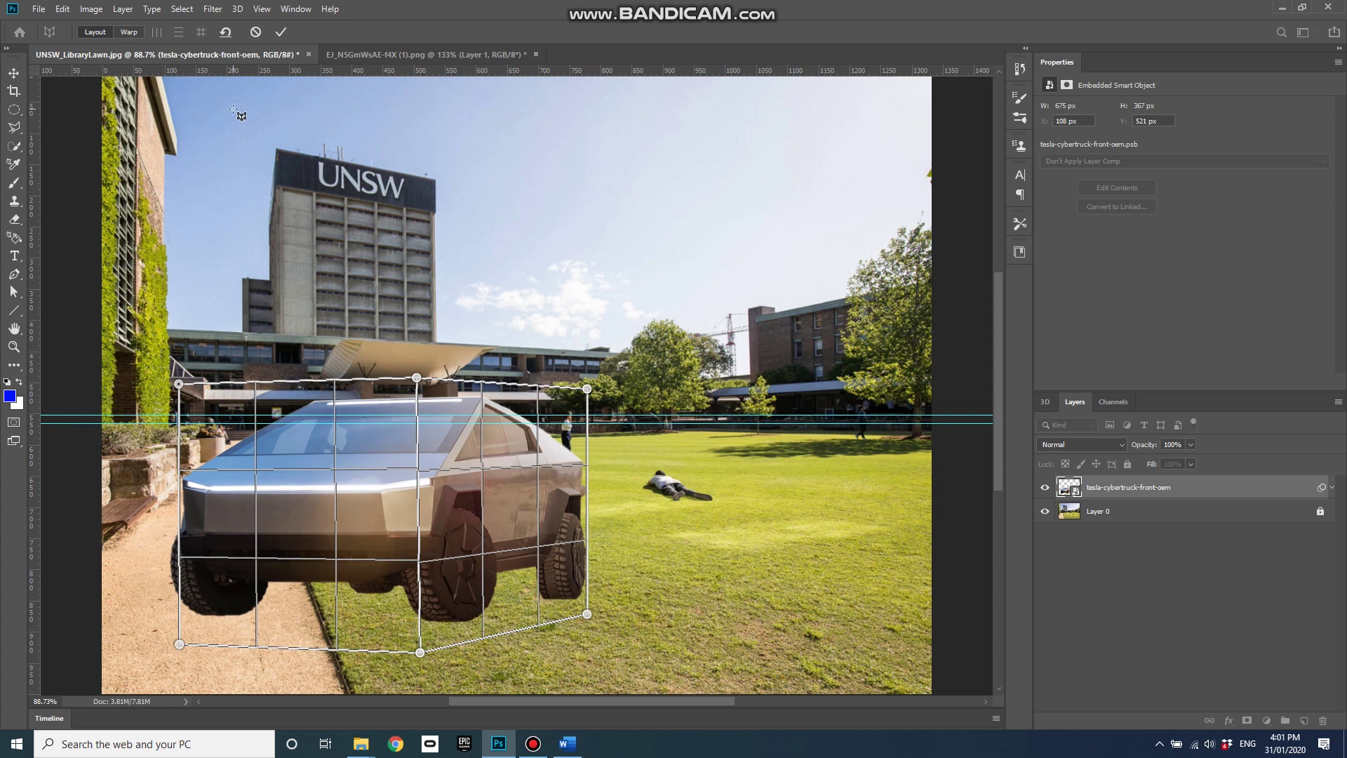
Switch to Warp, raise the truck's top corners and roof, and add a left-edge tower guide
click(134, 32)
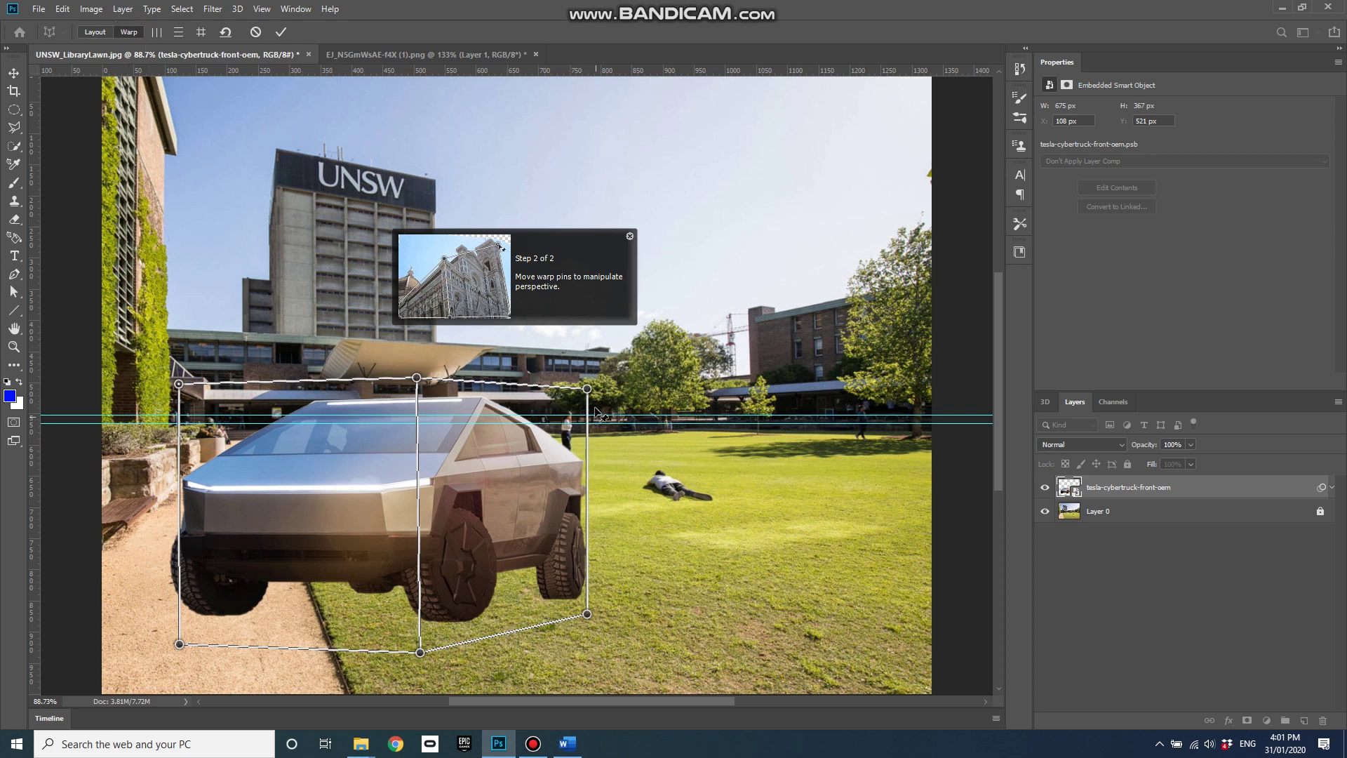
mouse_move(587, 389)
mouse_down()
mouse_move(586, 367)
mouse_move(587, 378)
mouse_up()
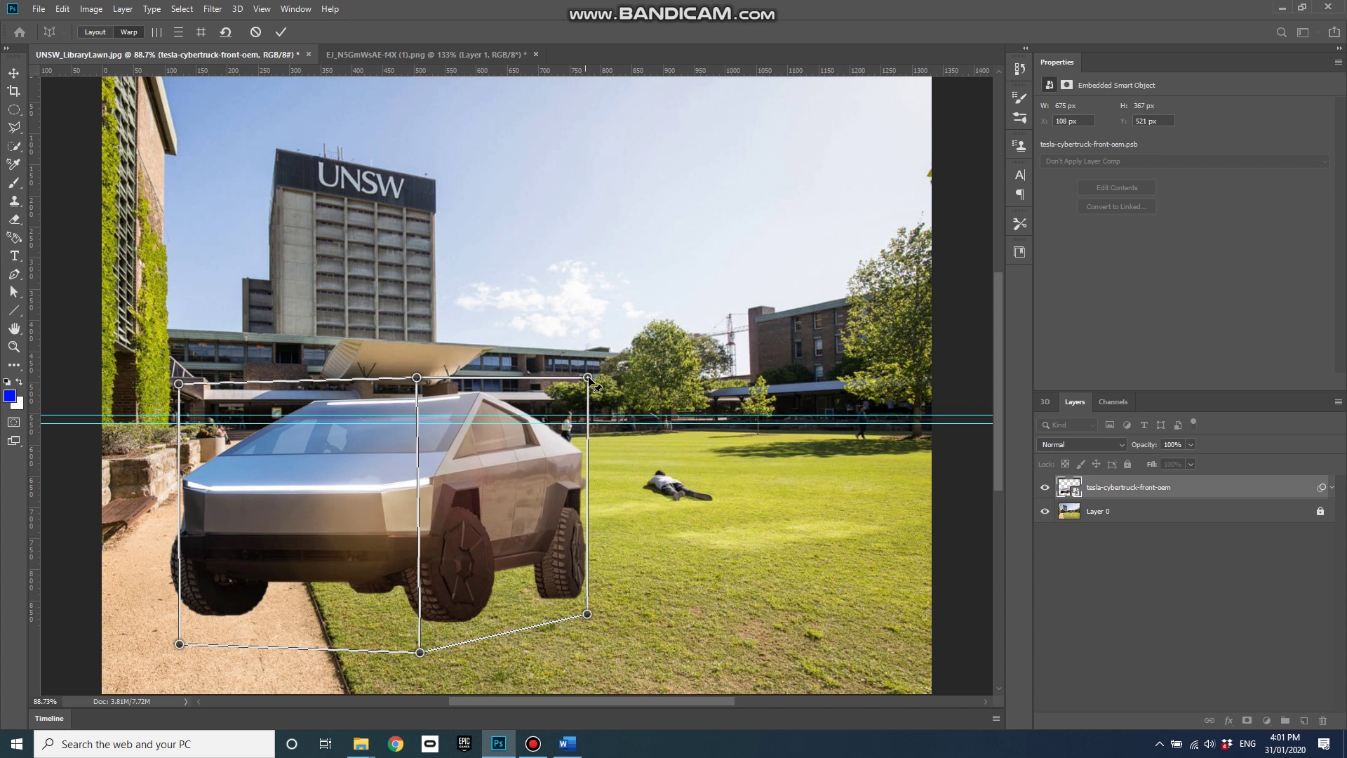
drag(418, 378, 418, 370)
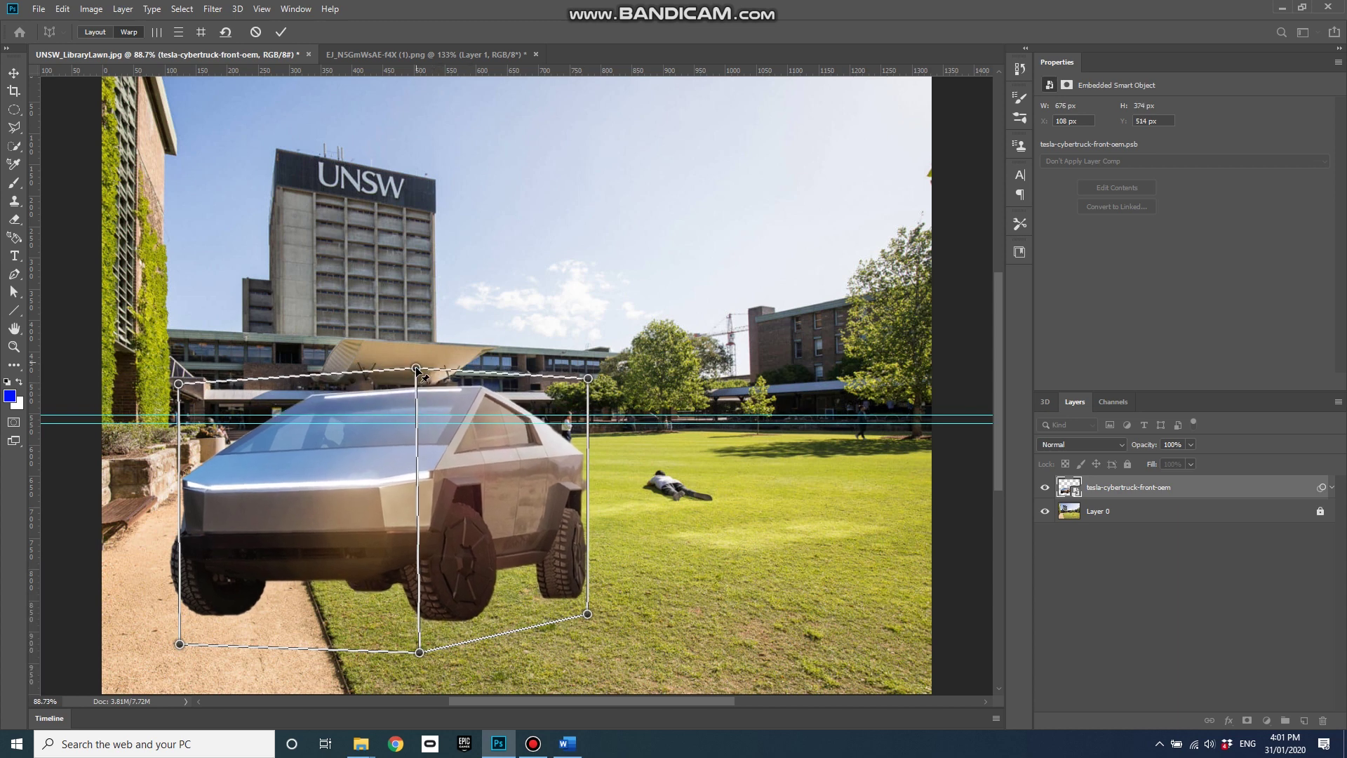
mouse_move(179, 383)
mouse_down()
mouse_move(192, 371)
mouse_move(195, 383)
mouse_up()
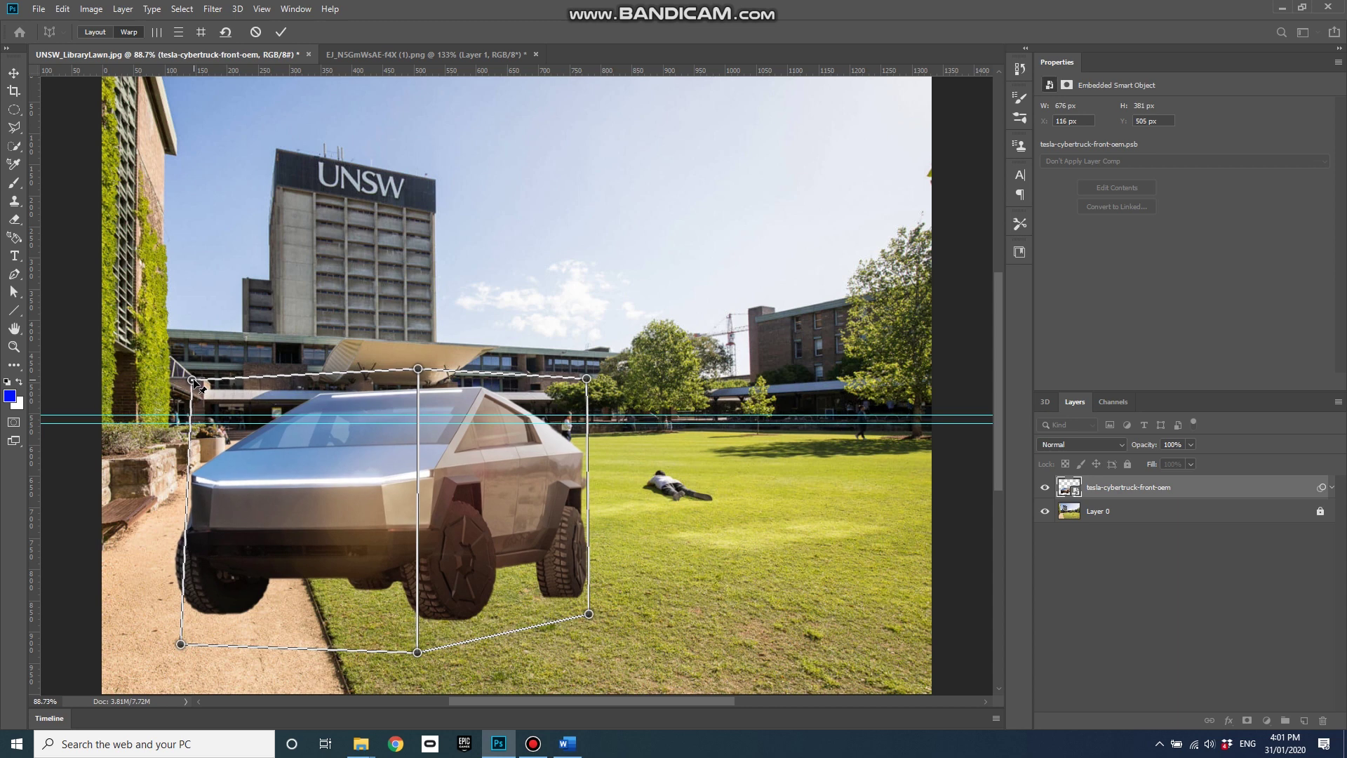
drag(35, 236, 277, 250)
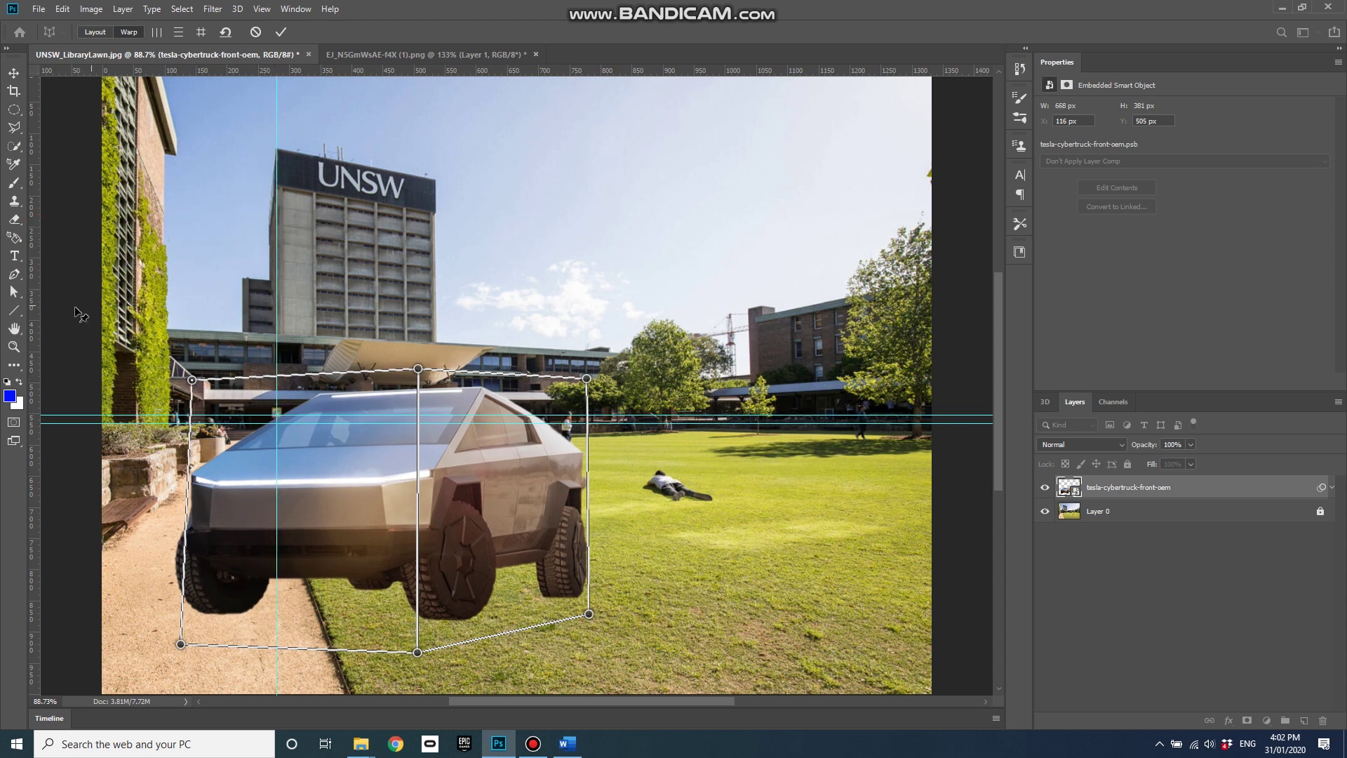
Place a second vertical guide on the tower's right edge and lift the roof's middle pin
mouse_move(37, 311)
mouse_down()
mouse_move(432, 317)
mouse_move(751, 375)
mouse_up()
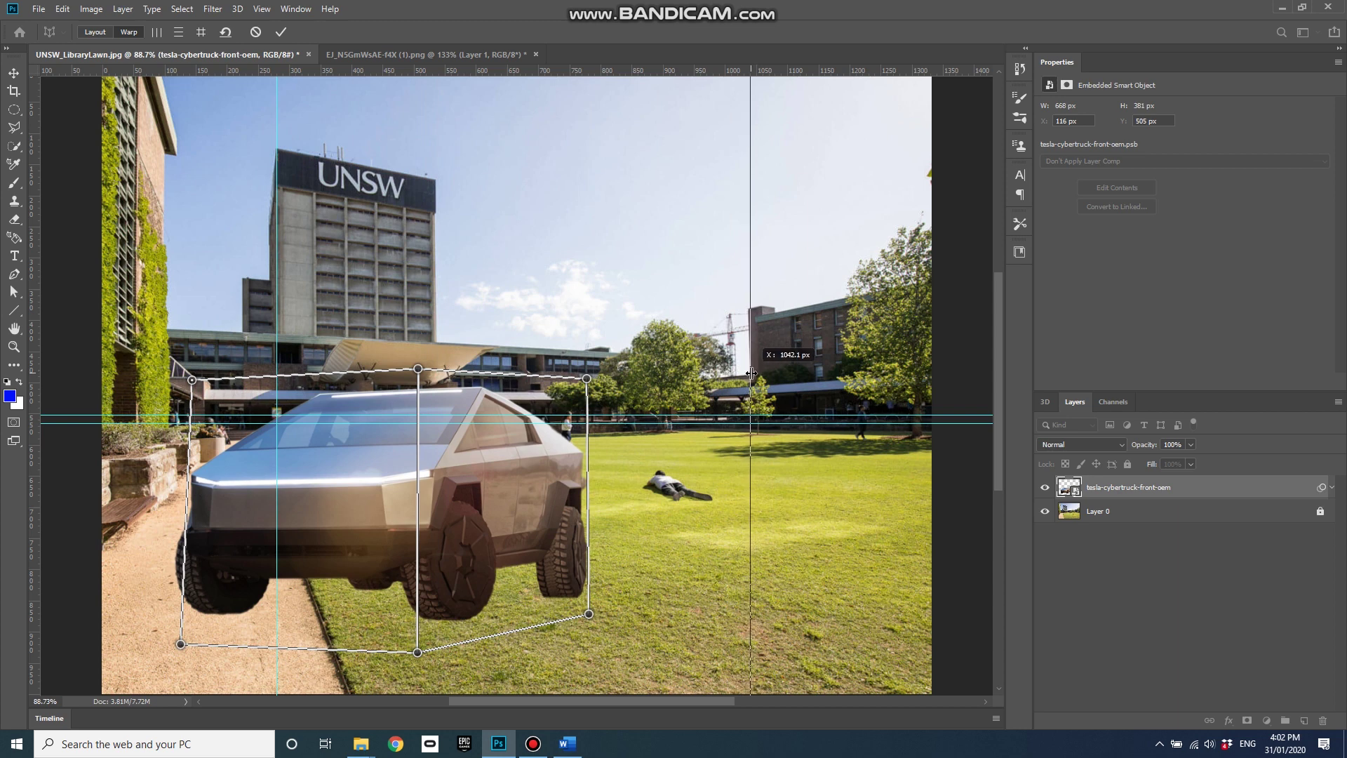
mouse_move(748, 371)
mouse_down()
mouse_move(565, 435)
mouse_move(593, 432)
mouse_up()
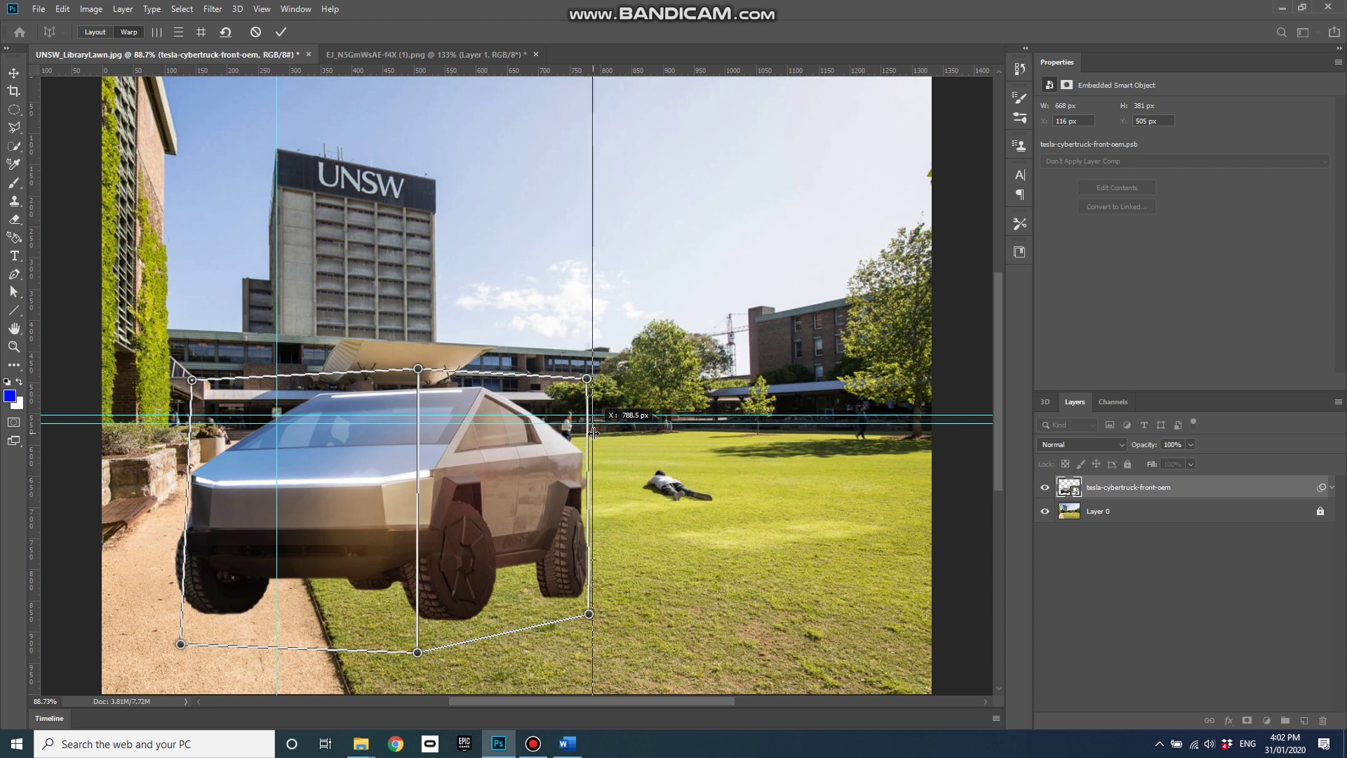
drag(593, 432, 428, 433)
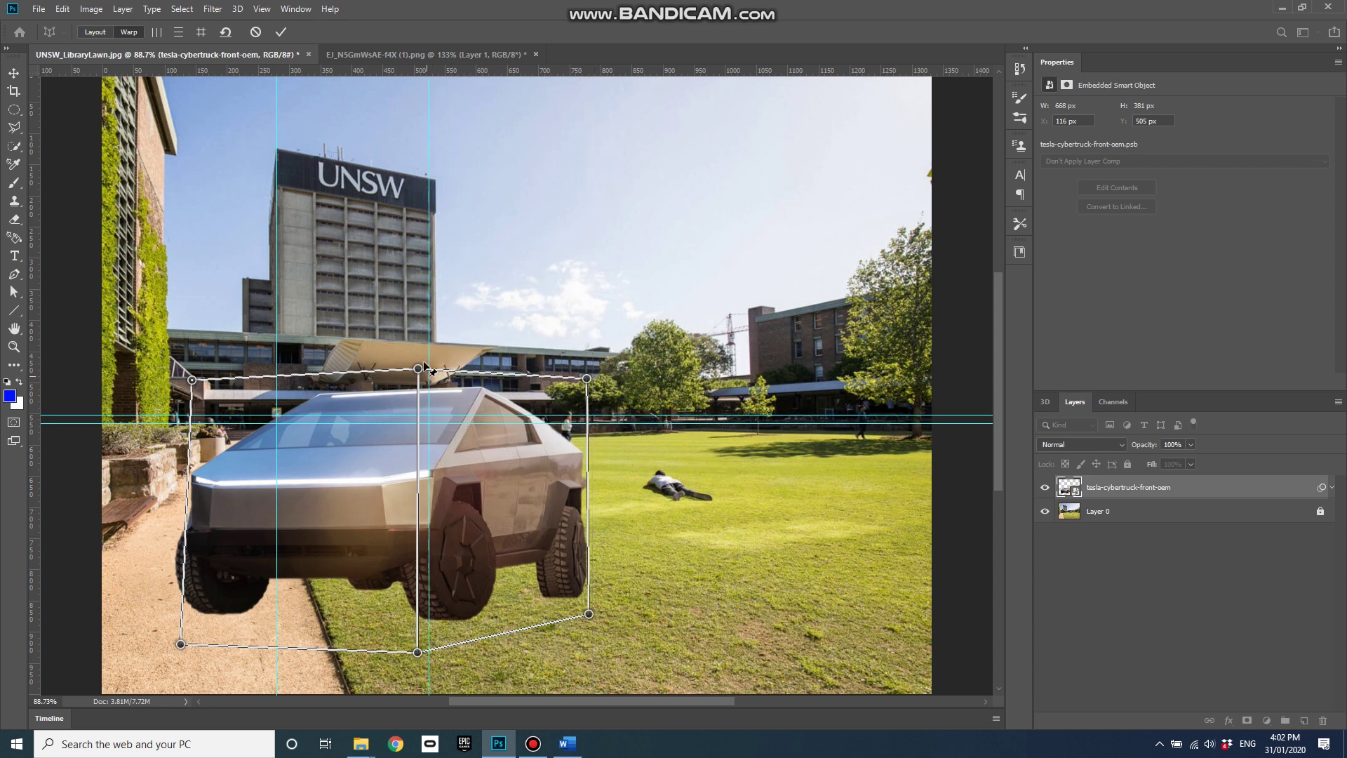
drag(426, 369, 416, 360)
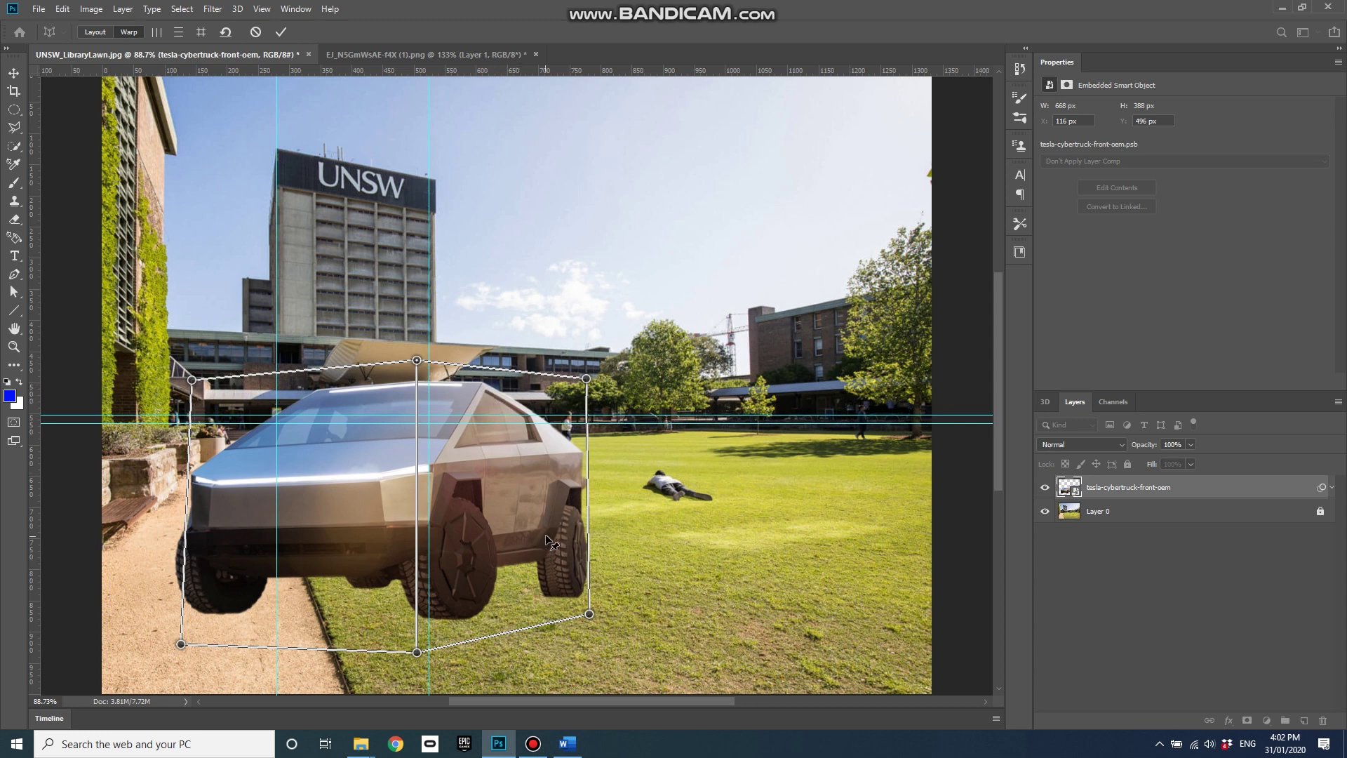
Adjust the truck's corner pins so its left and right sides follow the tower guides
drag(196, 386, 193, 368)
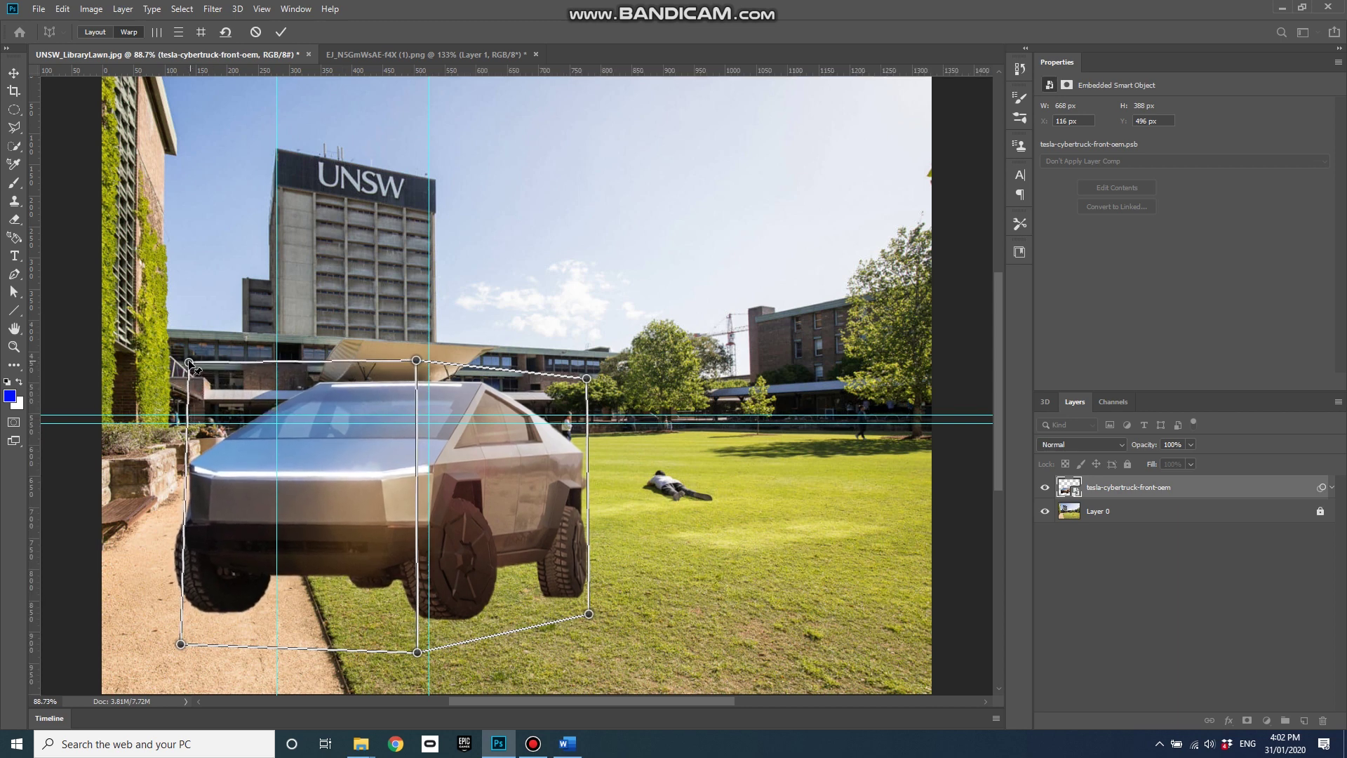
drag(181, 644, 198, 643)
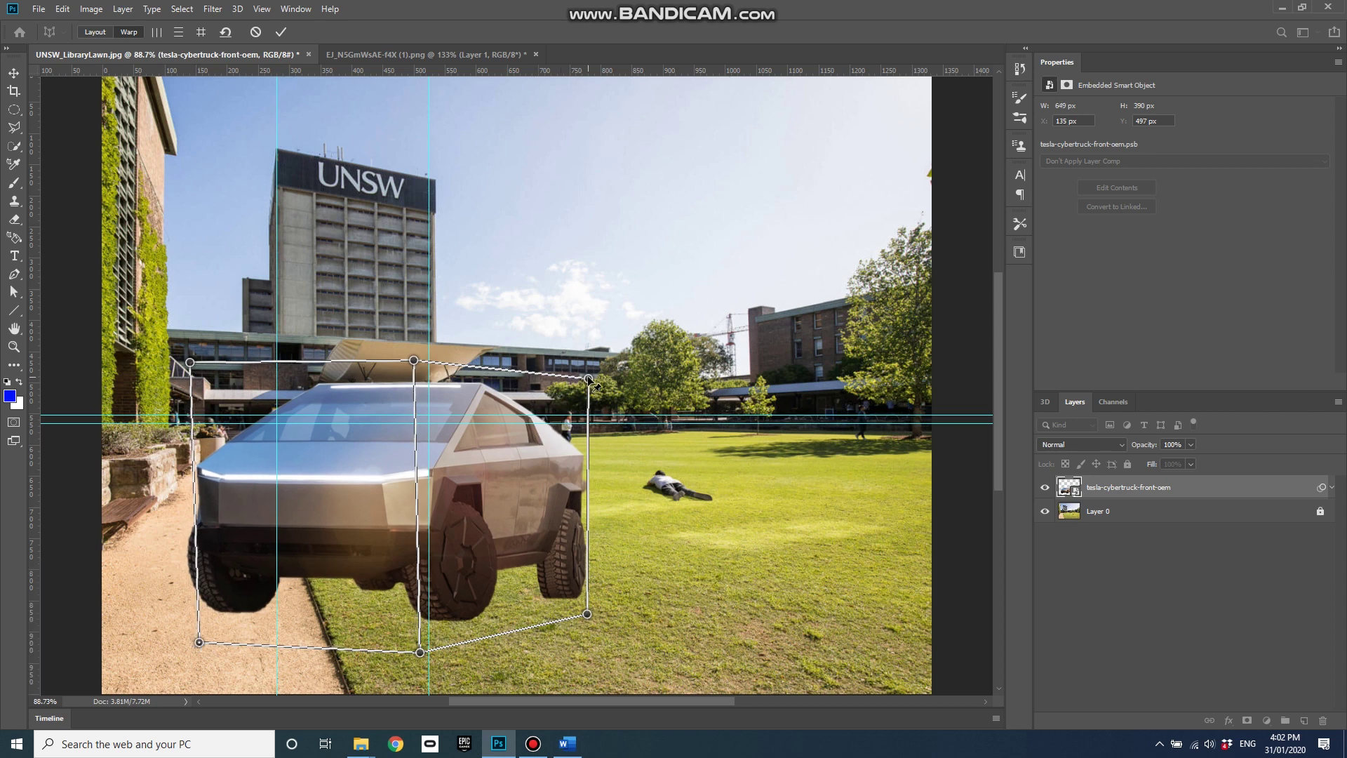
drag(585, 381, 586, 375)
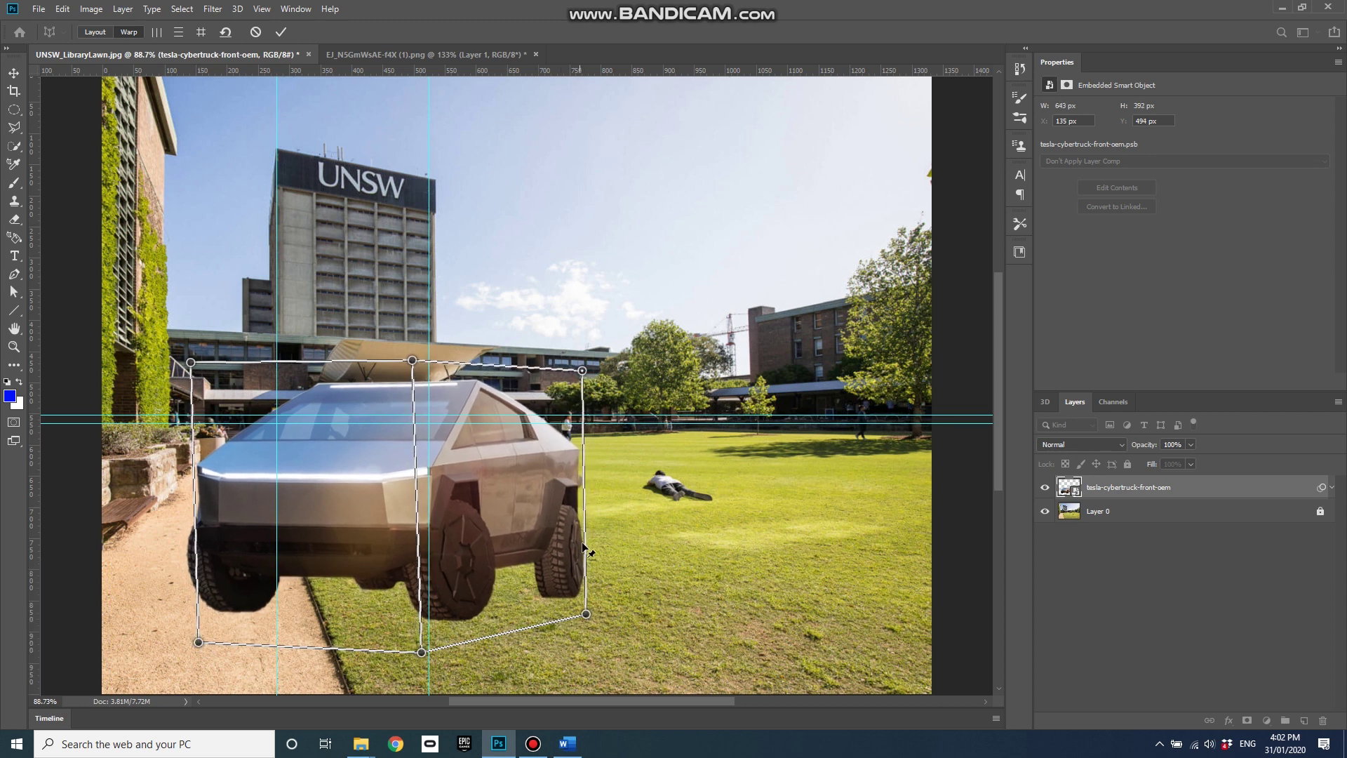
mouse_move(586, 617)
mouse_down()
mouse_move(588, 597)
mouse_move(575, 600)
mouse_up()
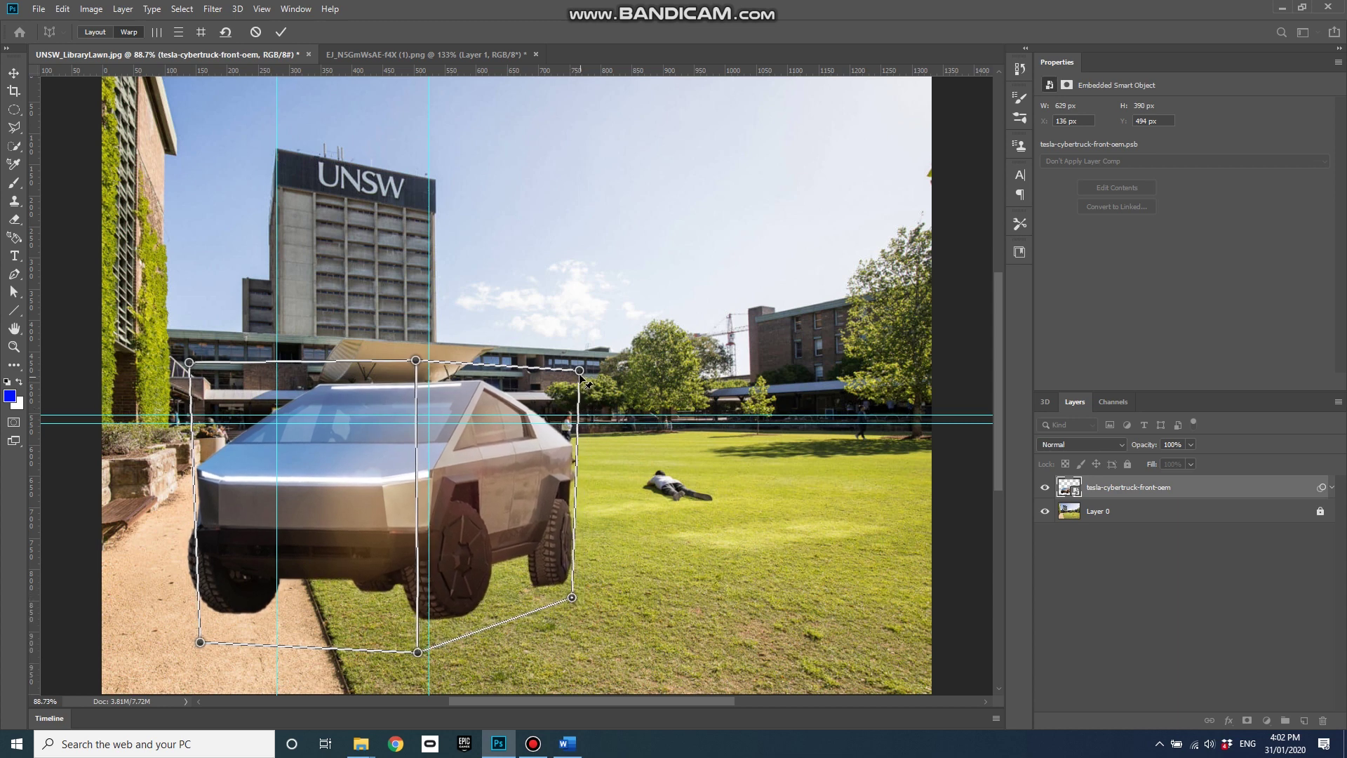
drag(583, 377, 578, 378)
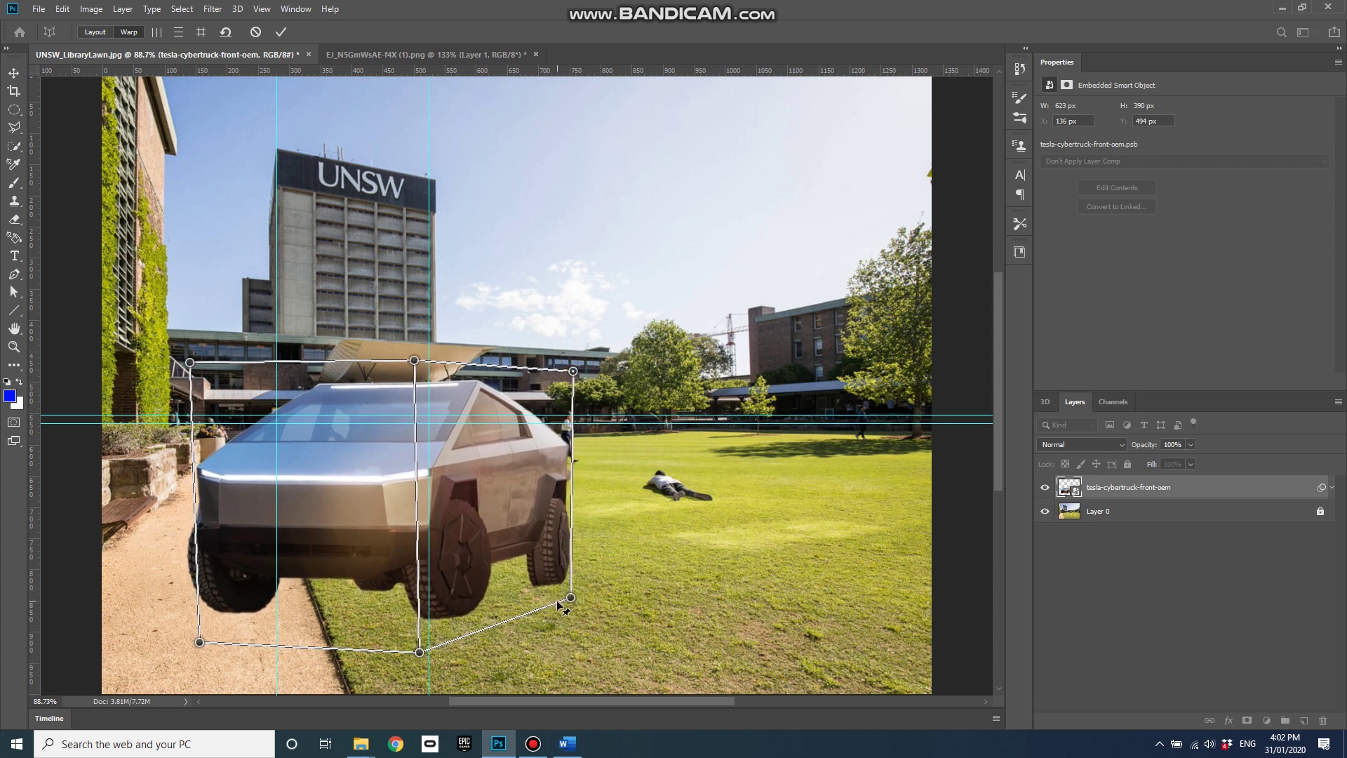
drag(572, 604, 571, 593)
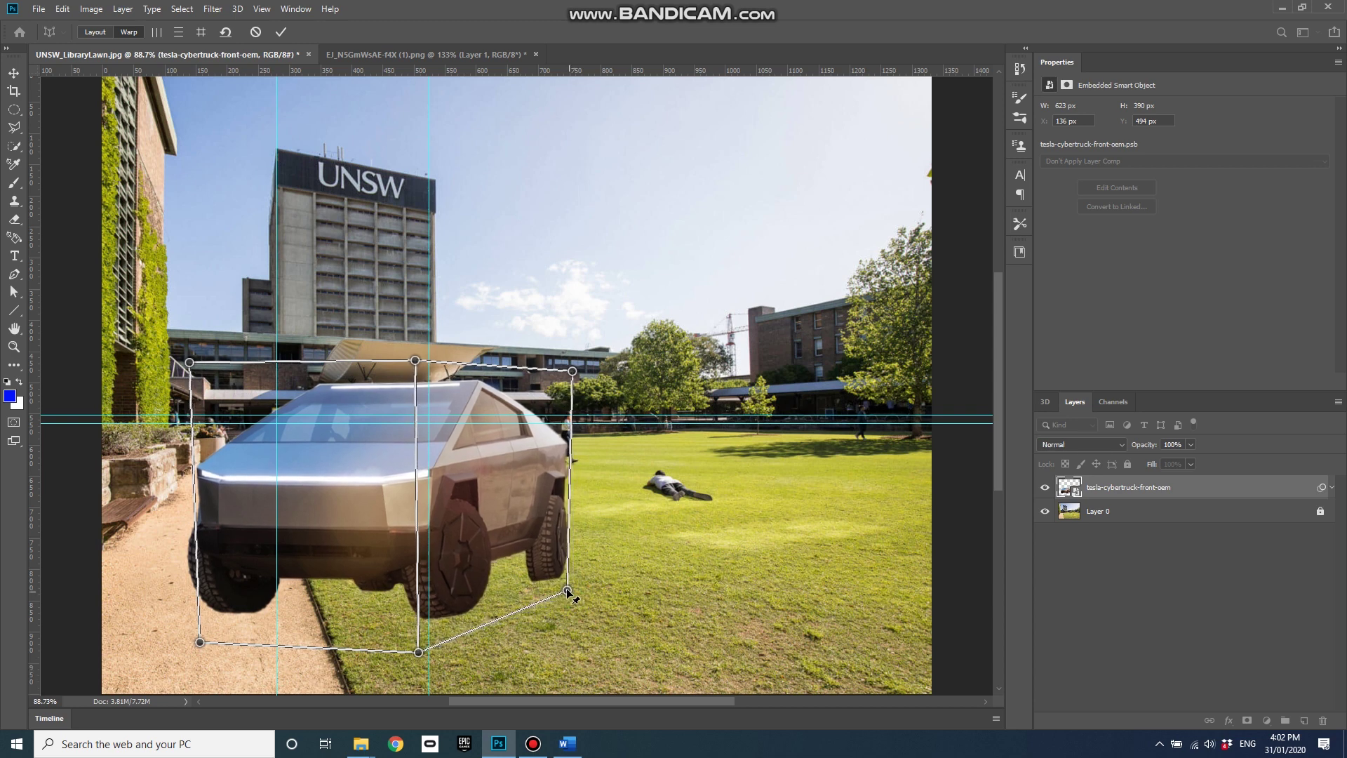
Fine-tune the roof, bottom edge and side pins for the final perspective fit
drag(421, 653, 422, 658)
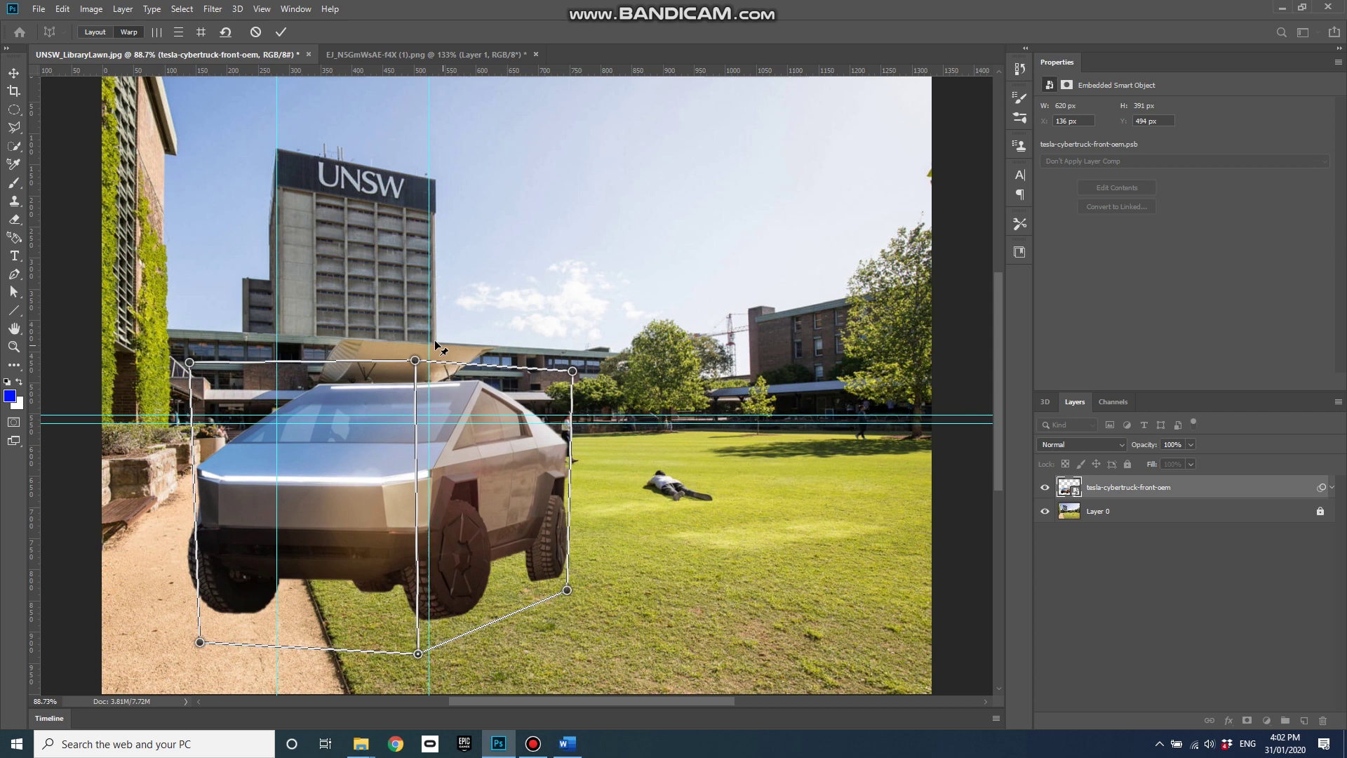
drag(416, 365, 416, 355)
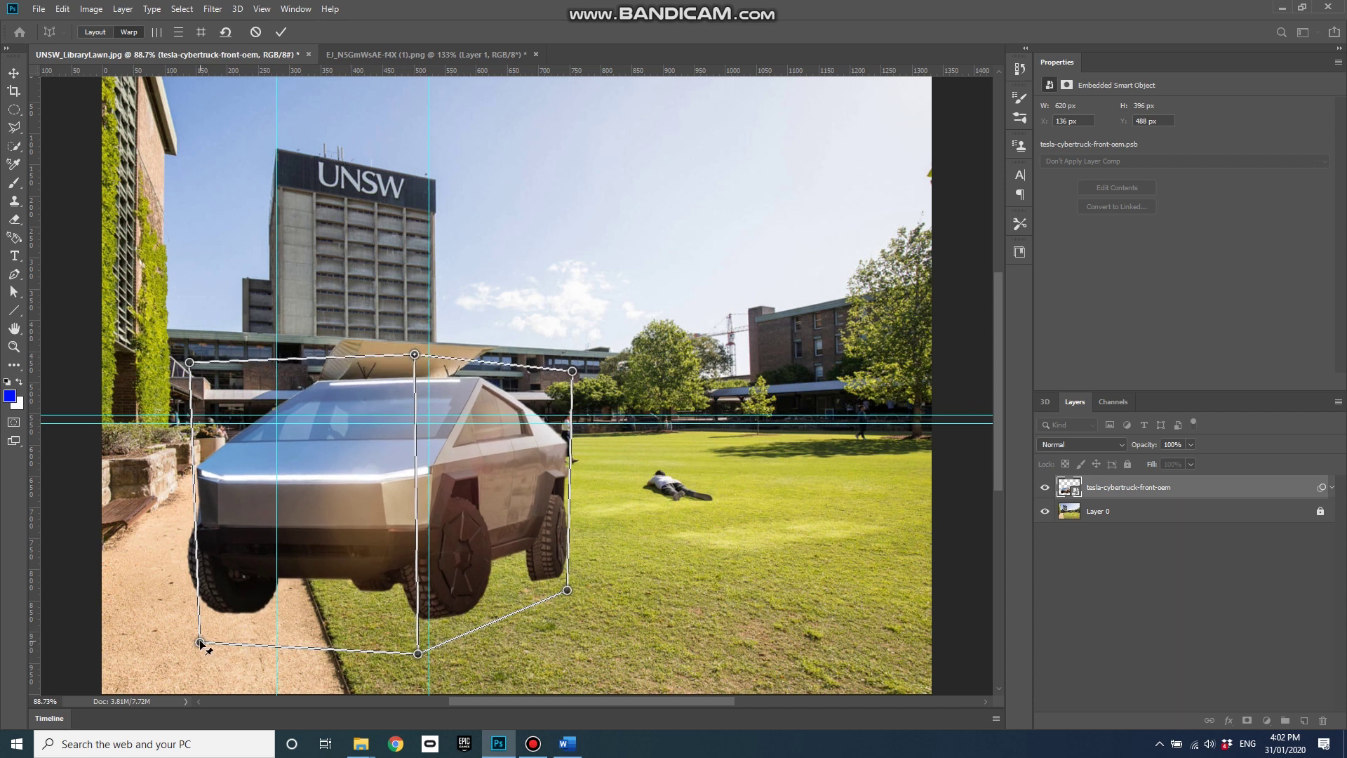
drag(200, 643, 200, 639)
drag(191, 365, 213, 365)
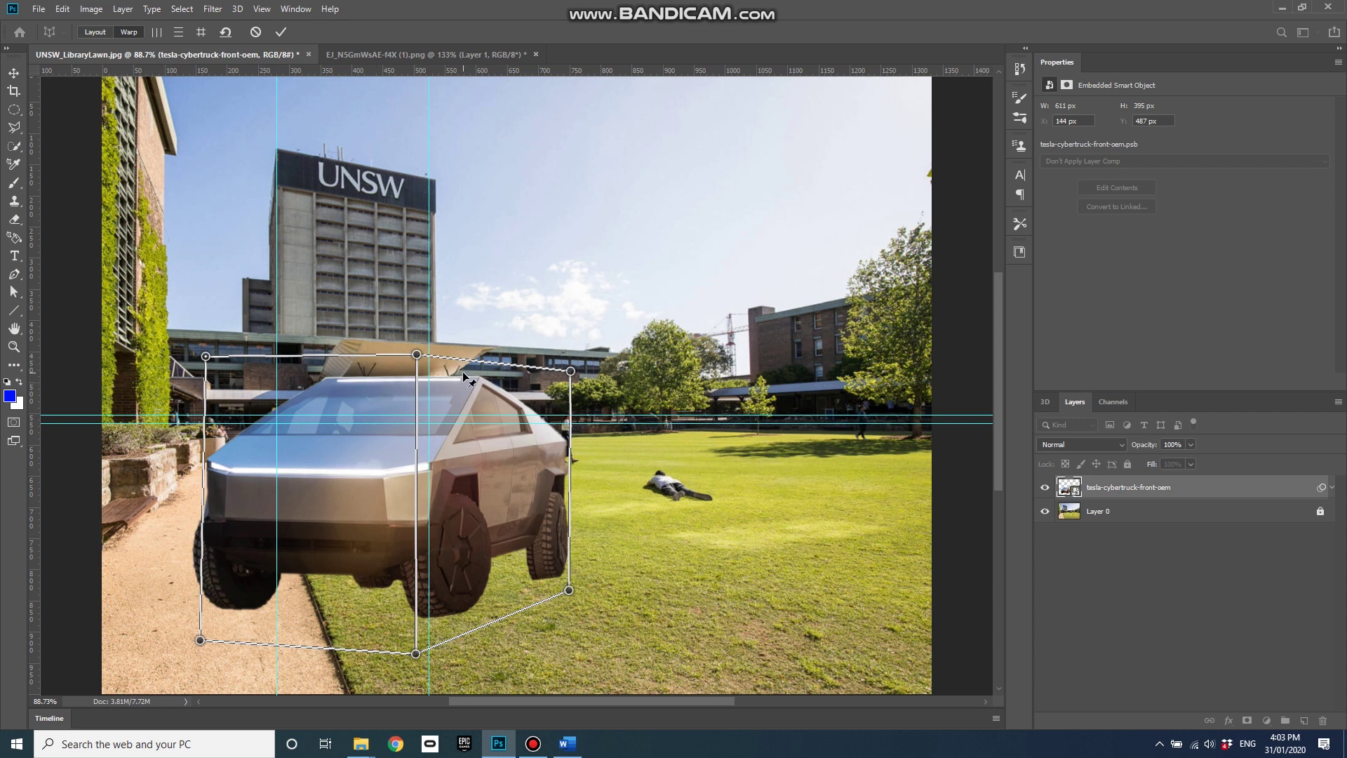
drag(421, 360, 425, 357)
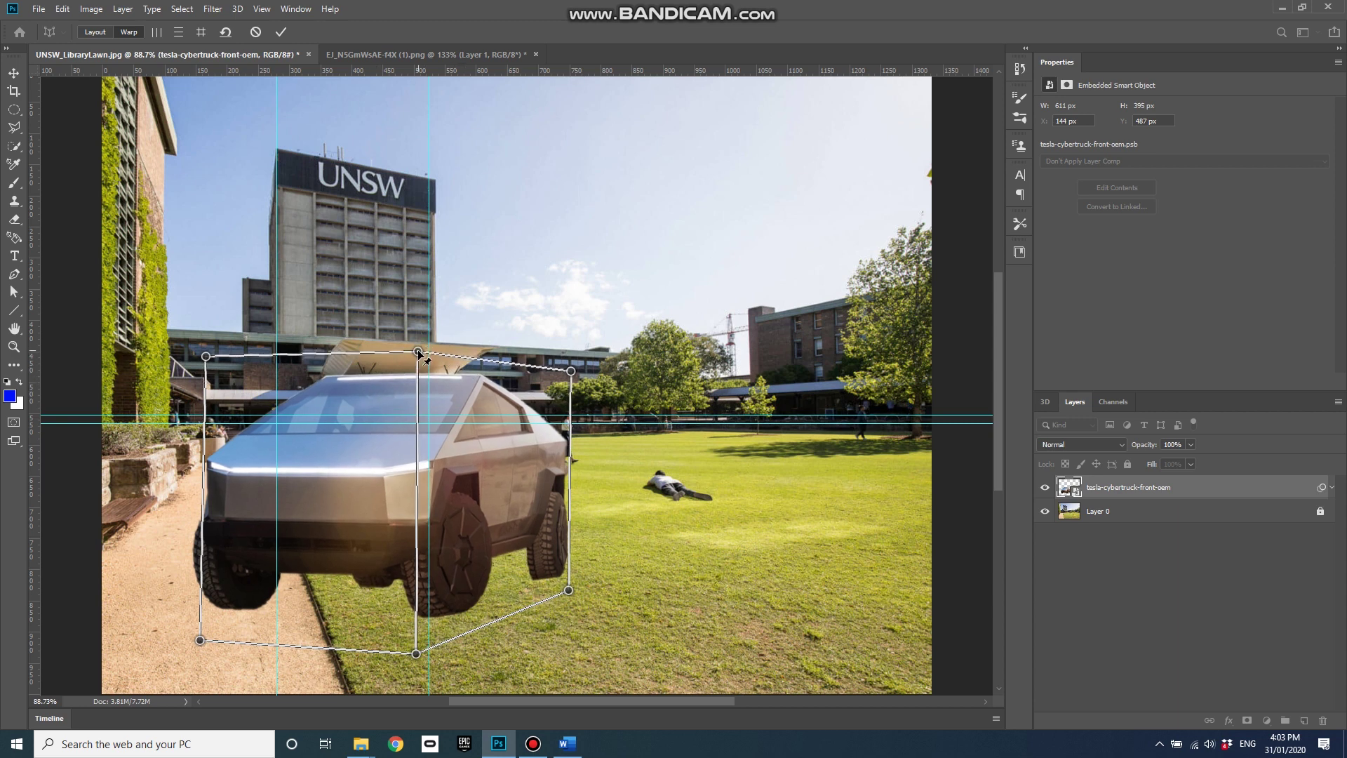
drag(571, 371, 567, 373)
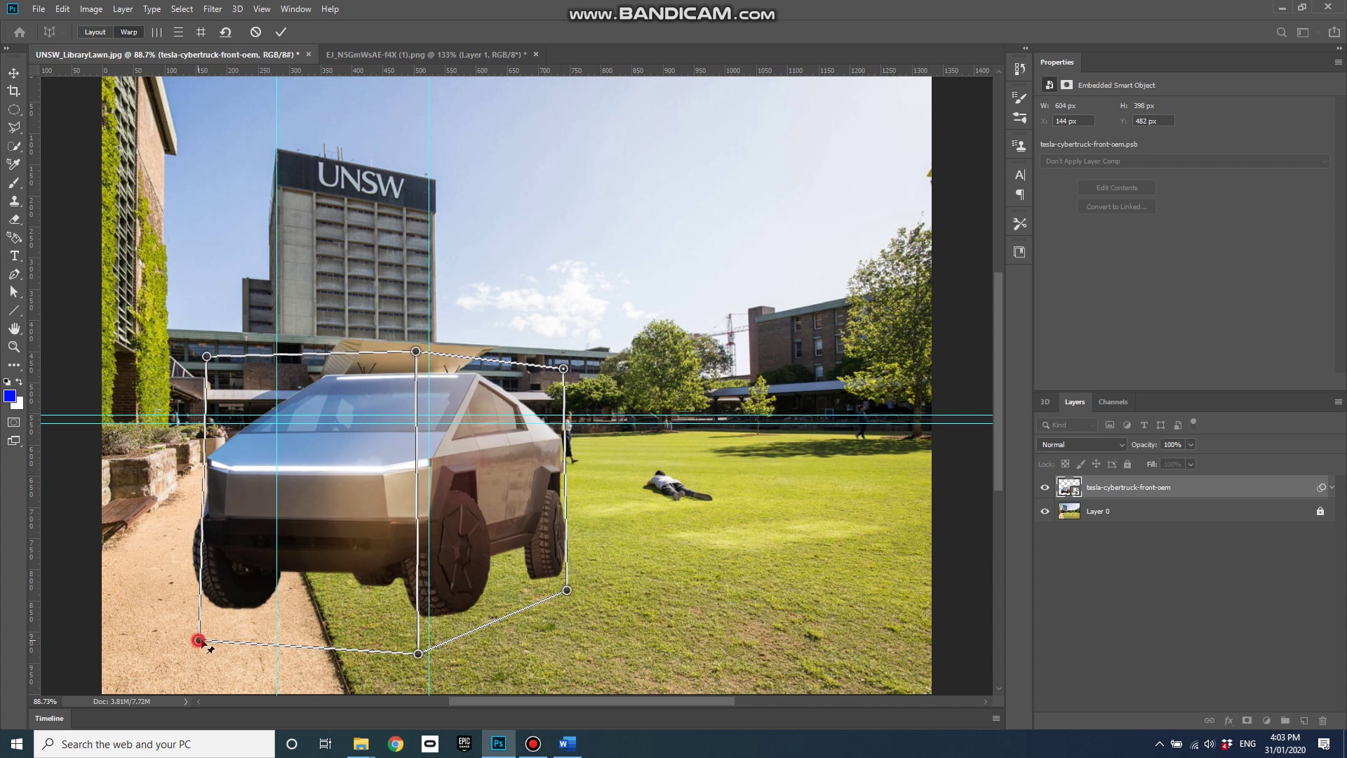
drag(201, 640, 205, 639)
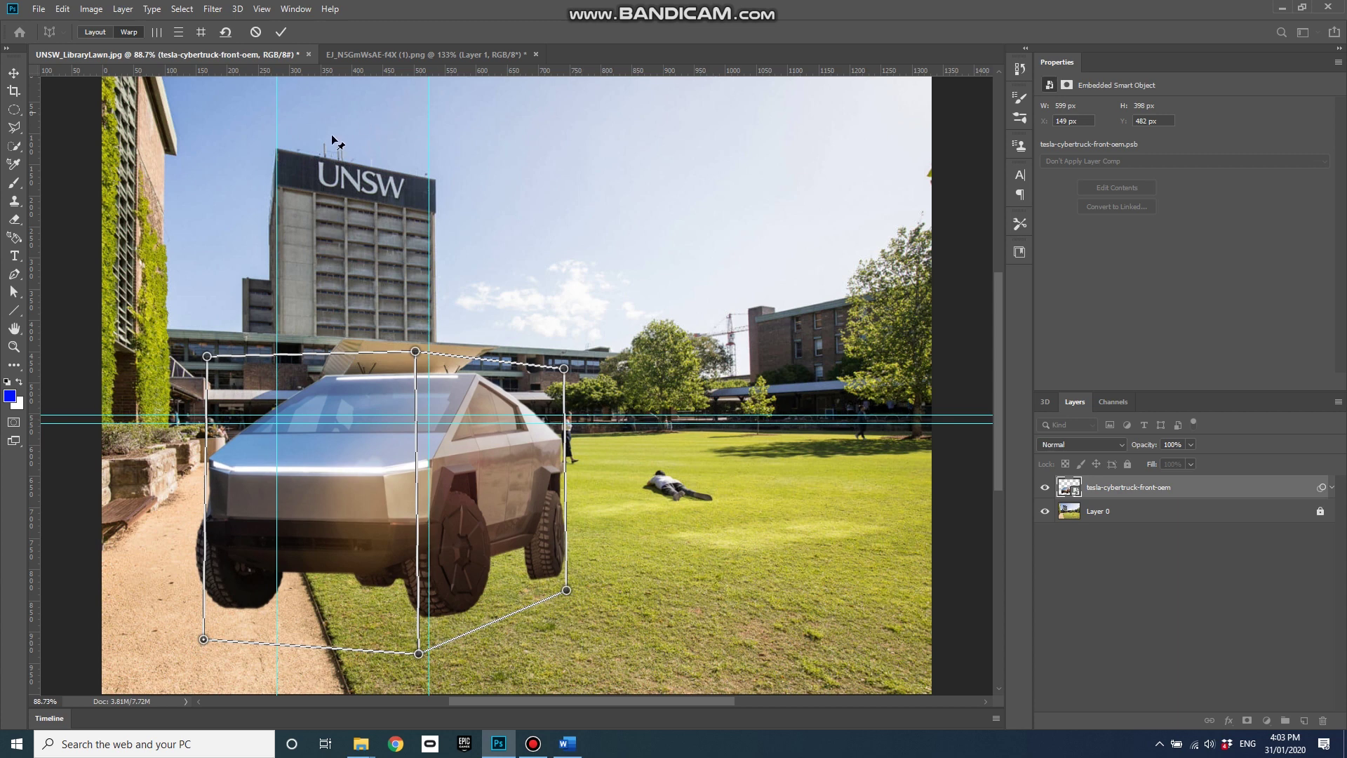
Commit the perspective warp and remove both horizon guides and both tower guides
click(282, 33)
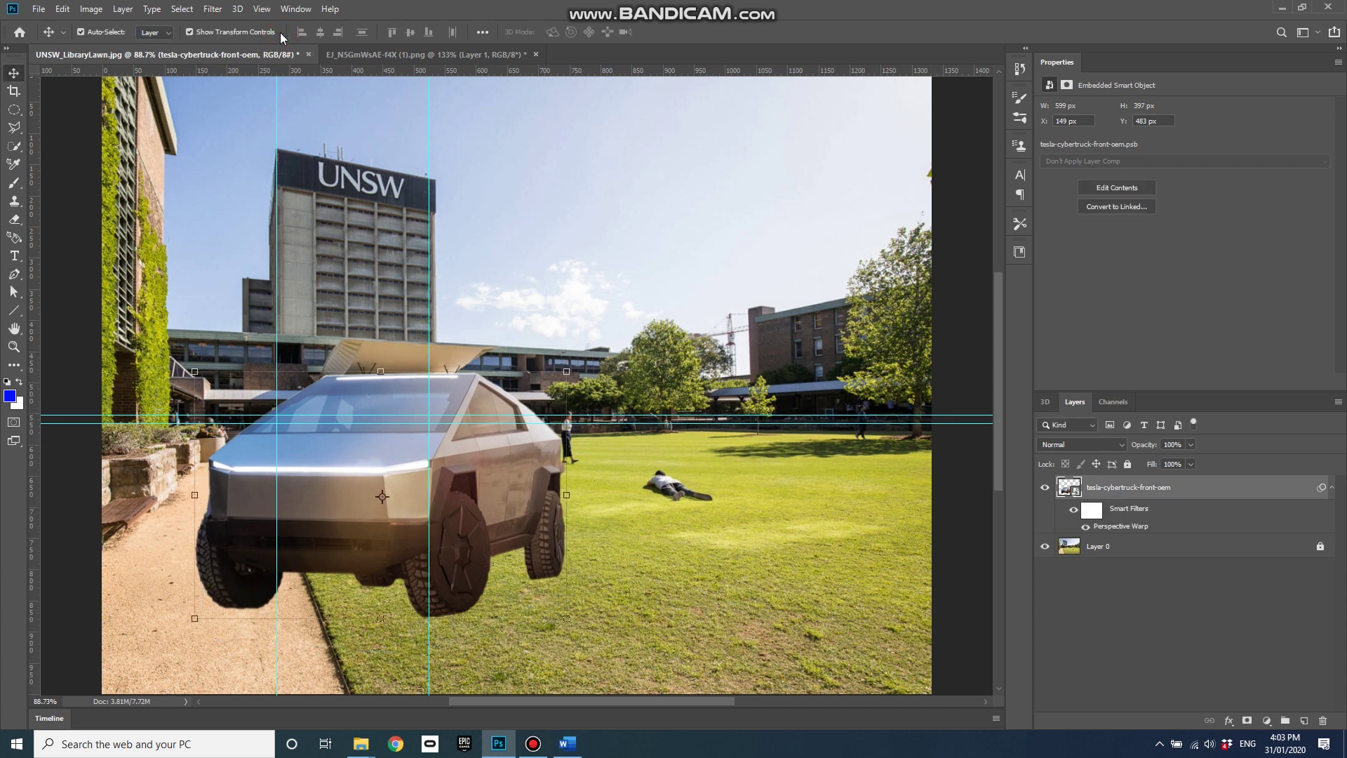
drag(687, 416, 665, 53)
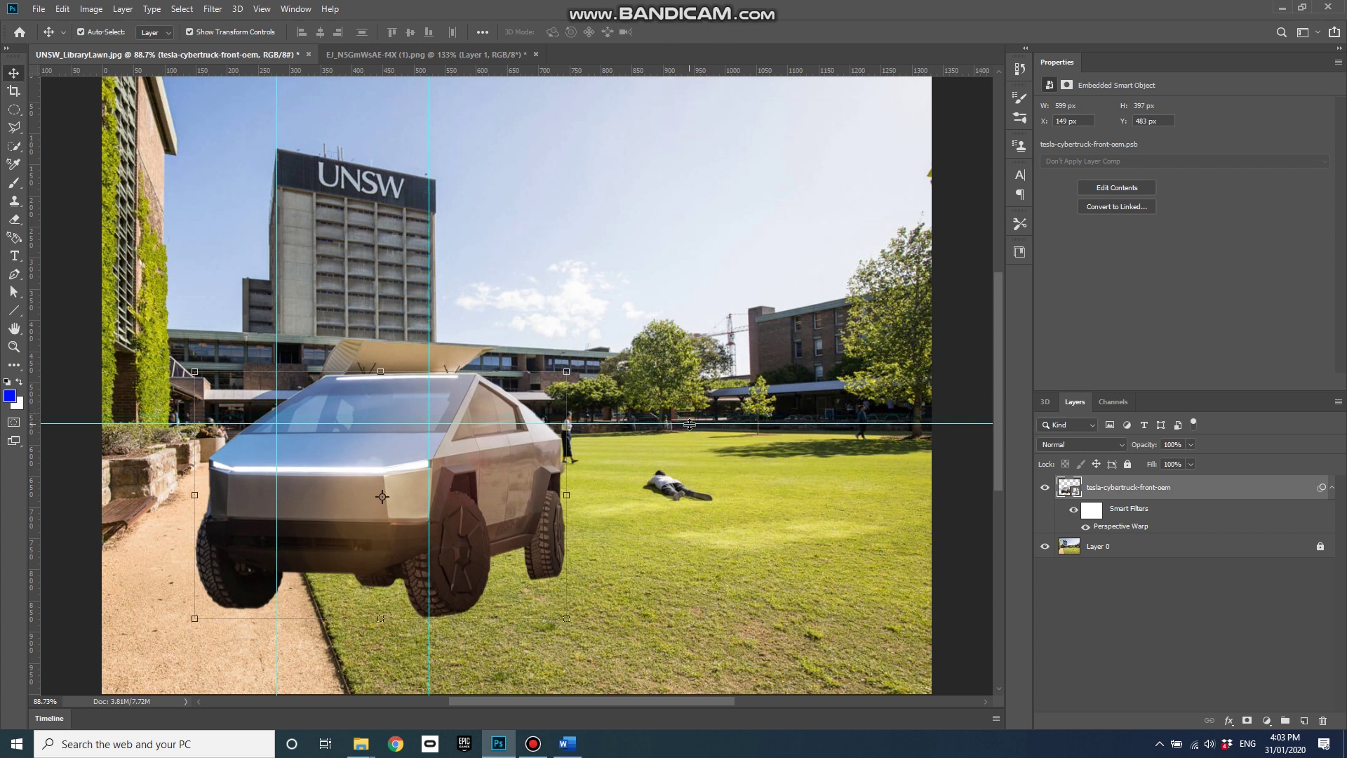
drag(689, 424, 706, 72)
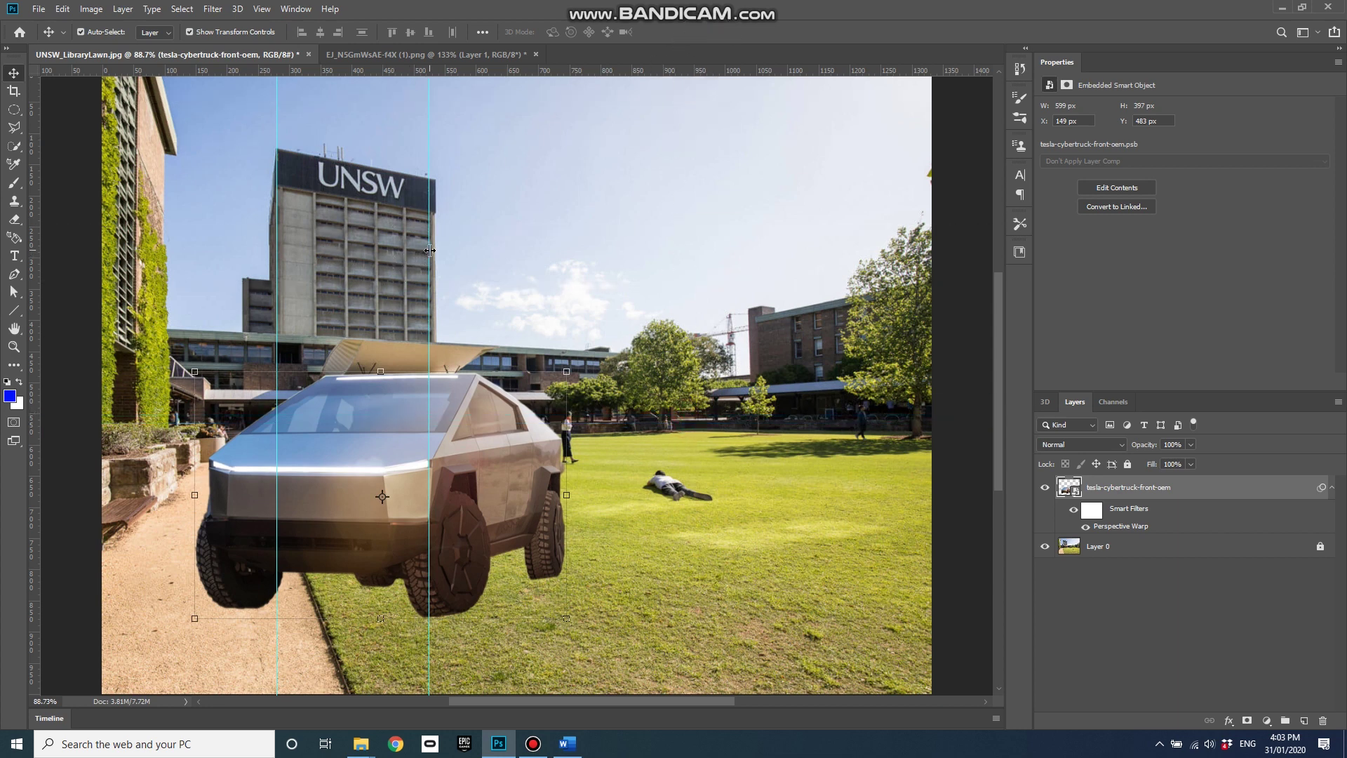
drag(429, 249, 32, 277)
drag(276, 293, 23, 337)
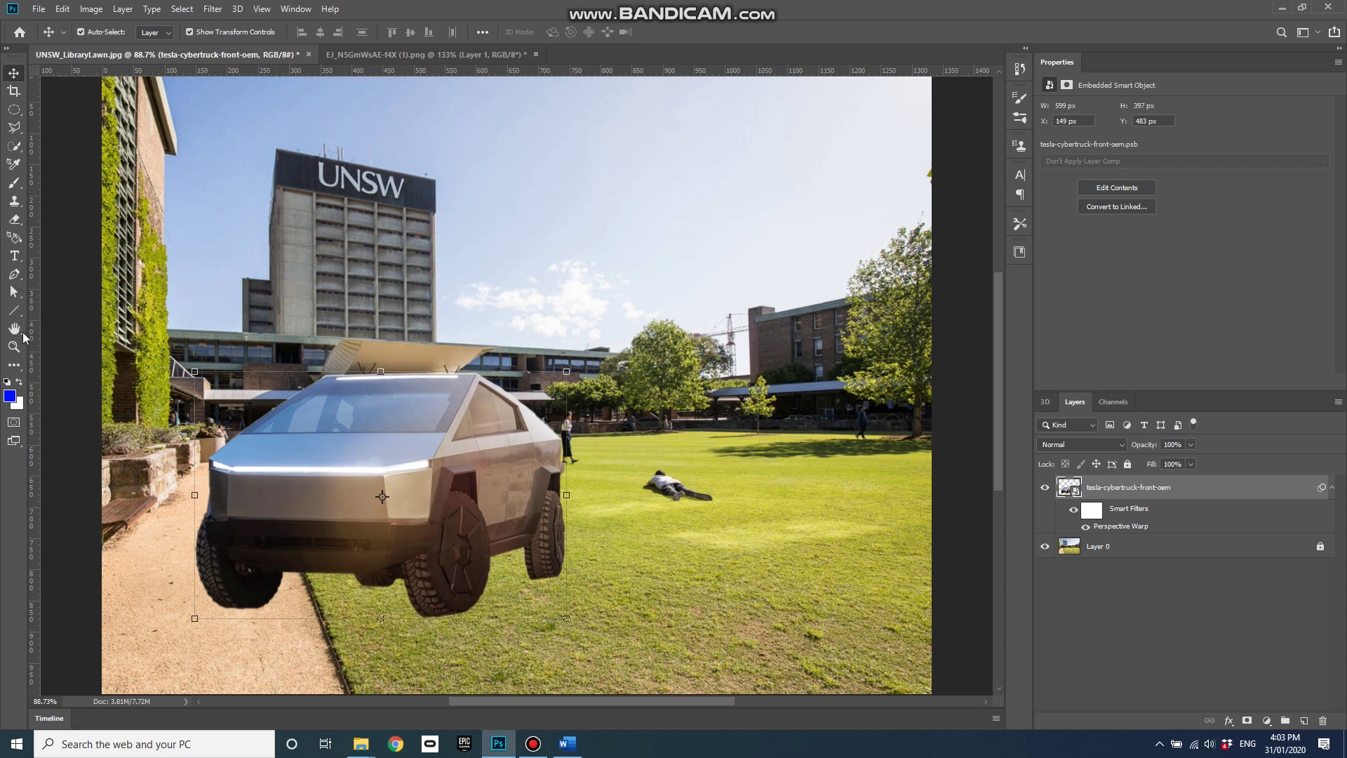